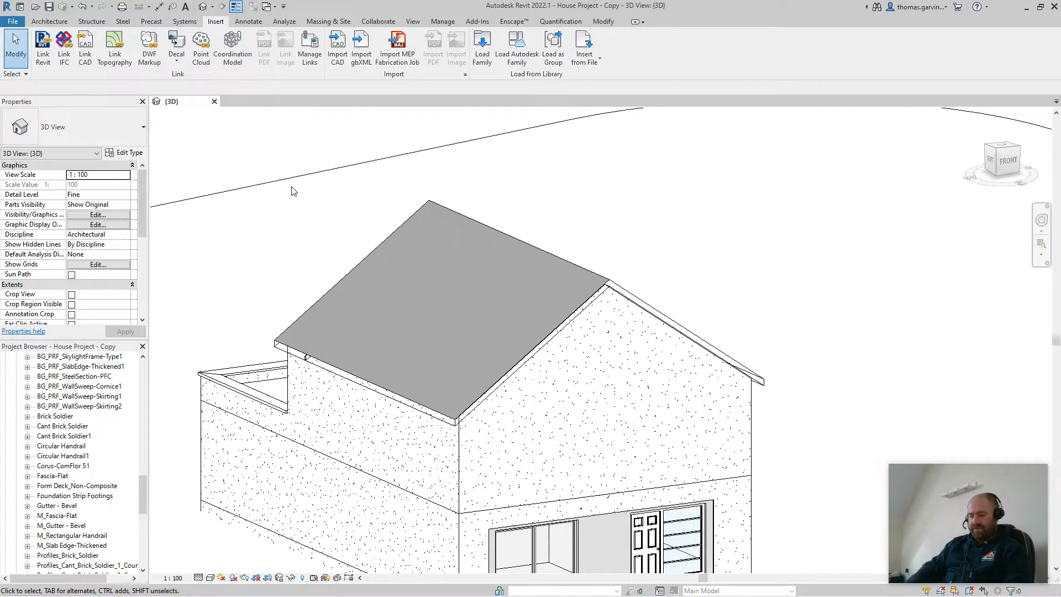
- Open the Hip Fascia_Soffit family file from the Roof folder inside Profiles
key(ctrl+o)
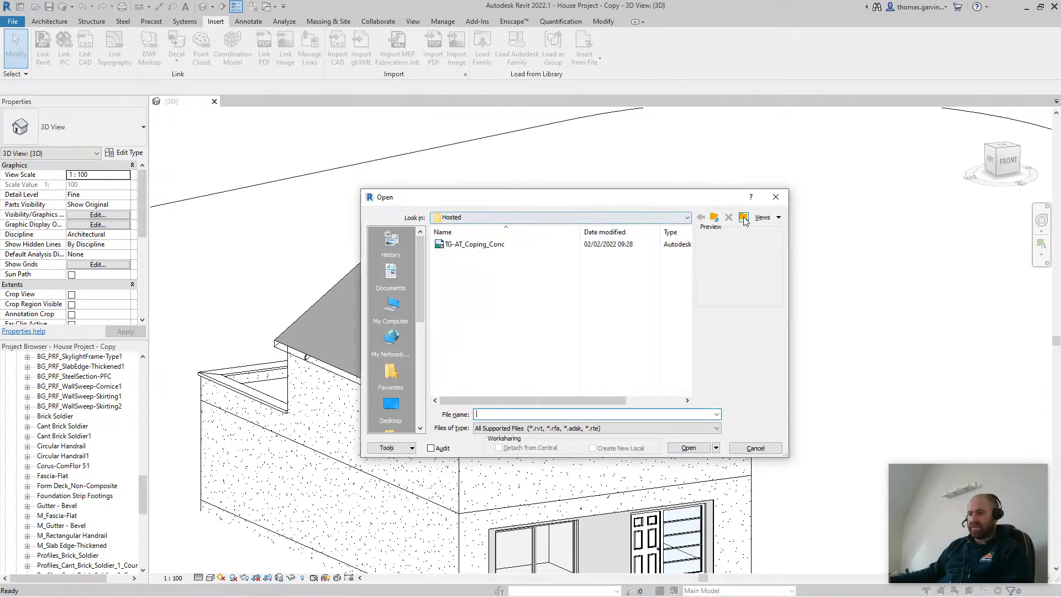
click(715, 218)
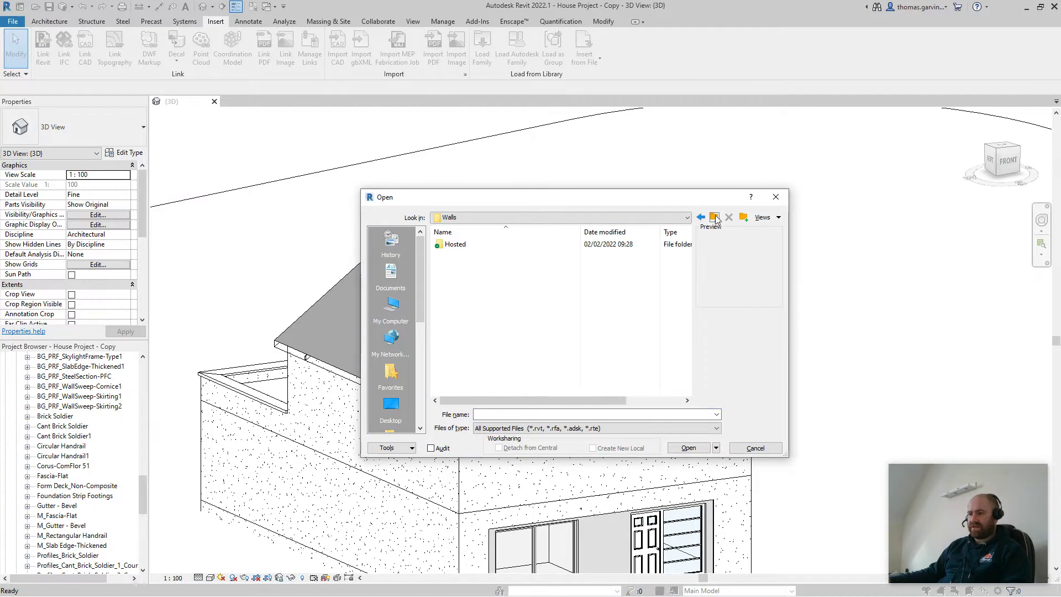
double_click(455, 244)
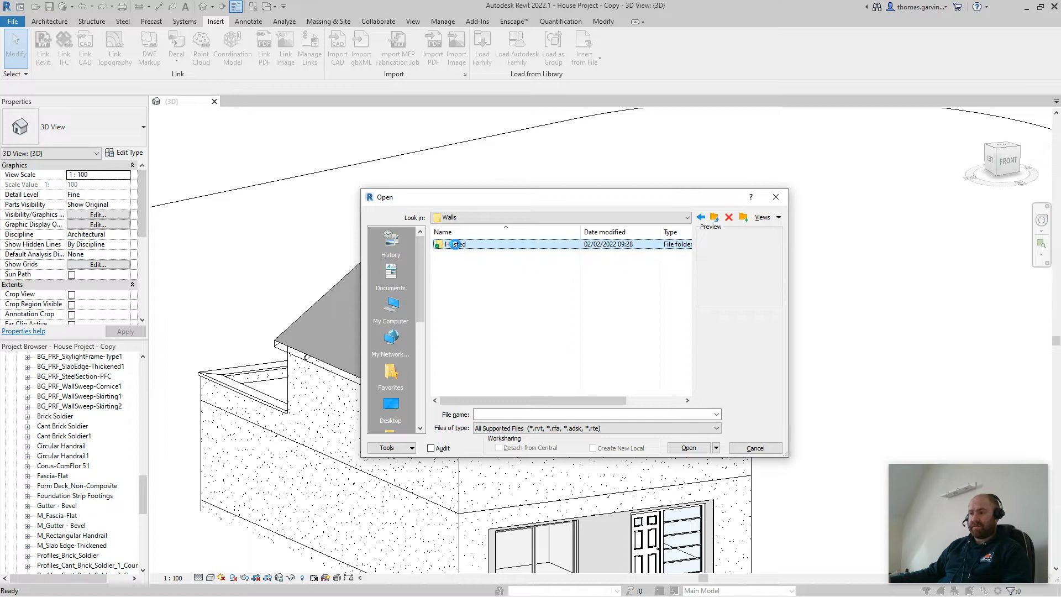
click(715, 218)
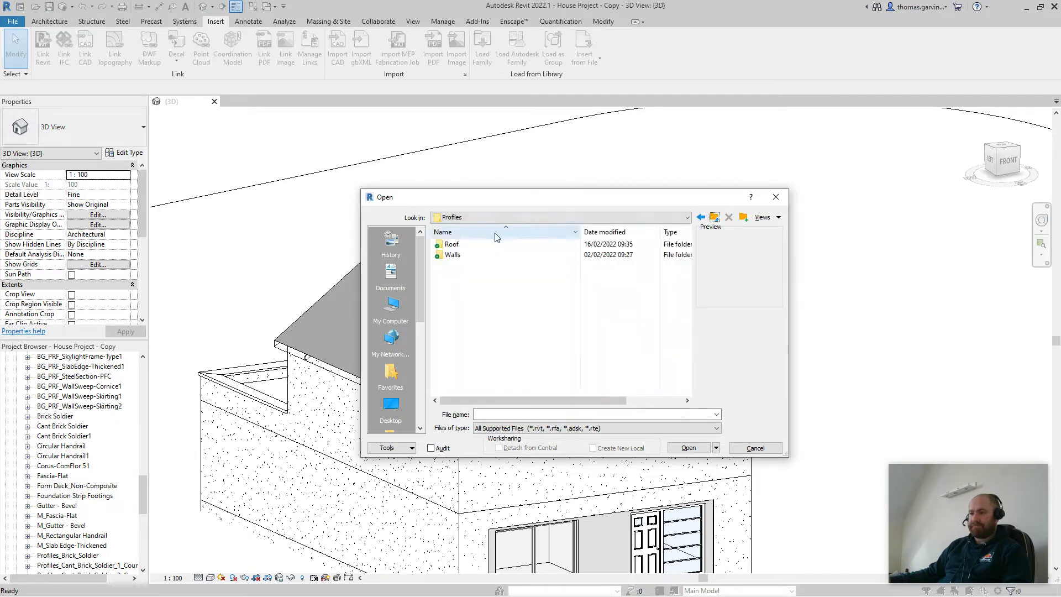
double_click(467, 245)
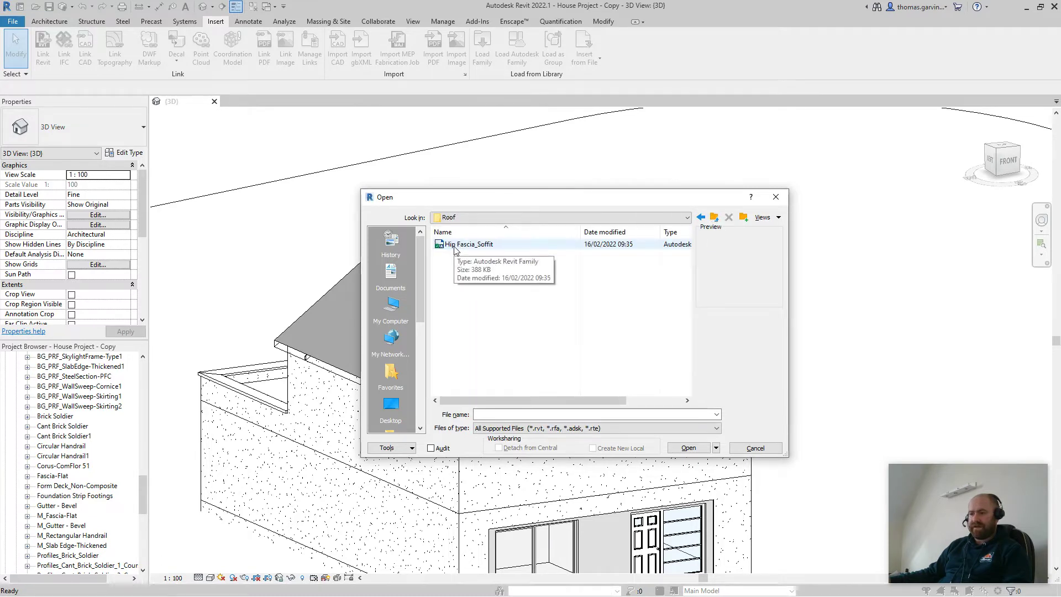
click(455, 247)
click(688, 448)
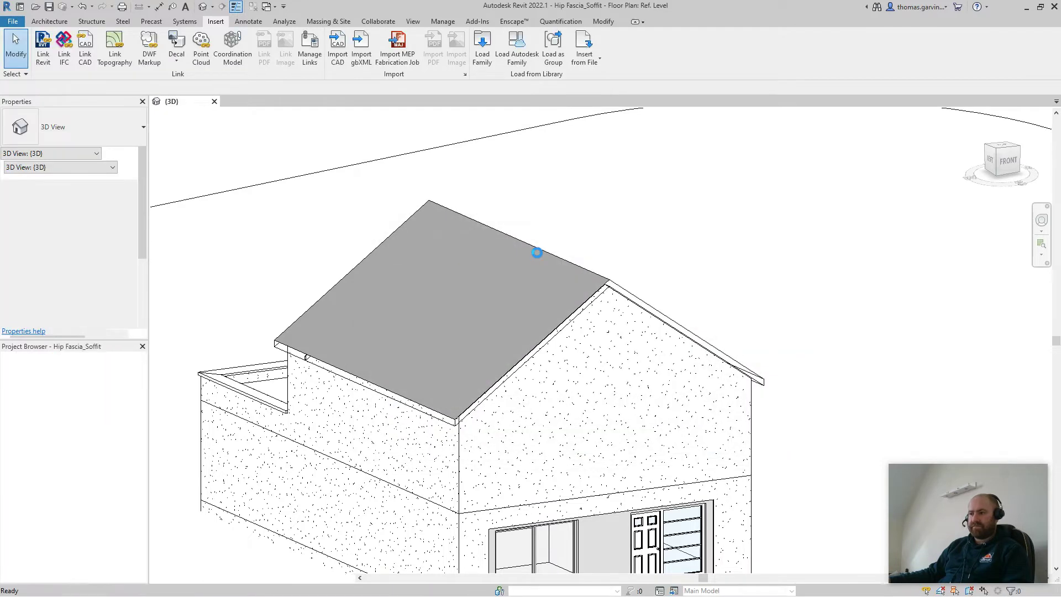
- Check the fascia and soffit profile's family type dimensions and load the profile into the house project
scroll(587, 437, up, 4)
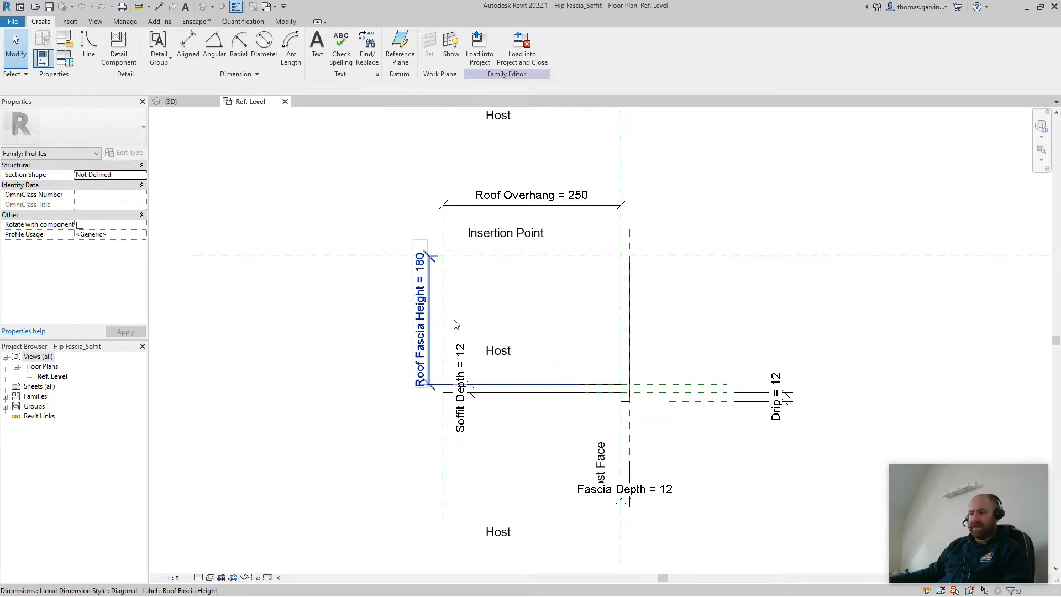
click(64, 58)
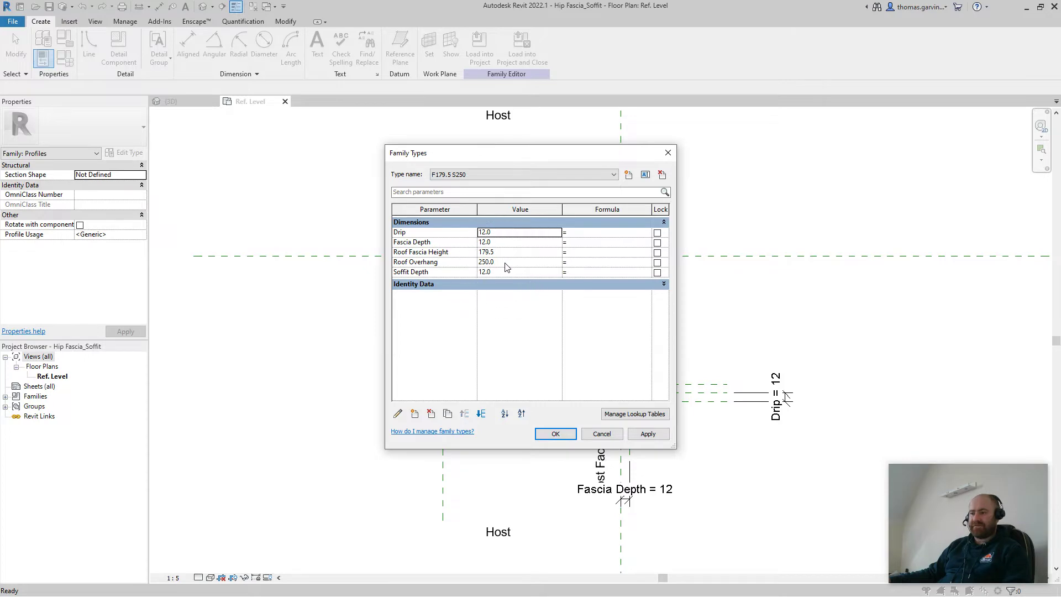
click(556, 434)
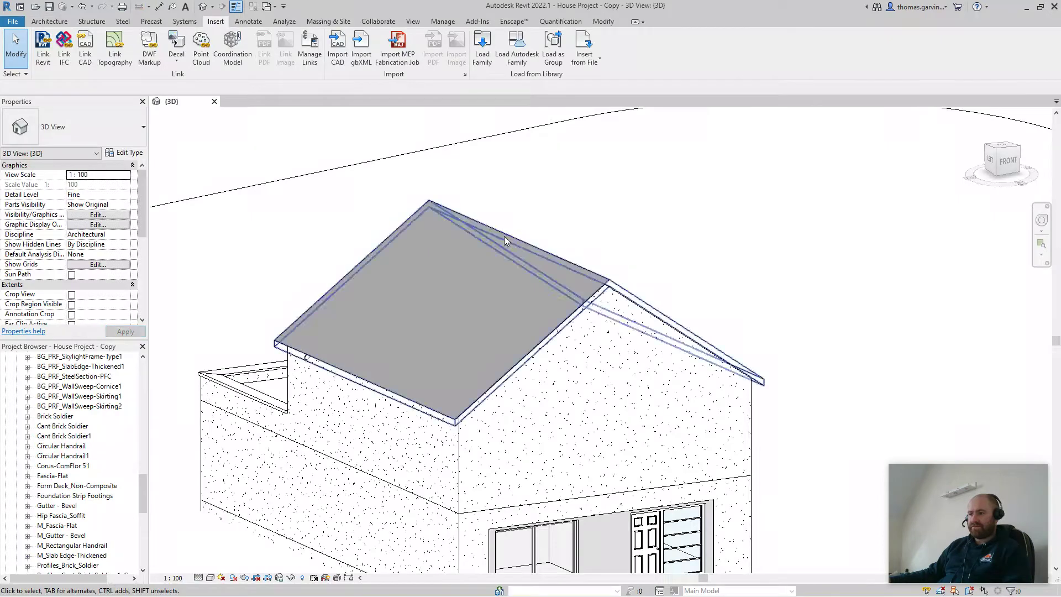
- Start a roof fascia and duplicate its system type as Project Fascia
click(48, 21)
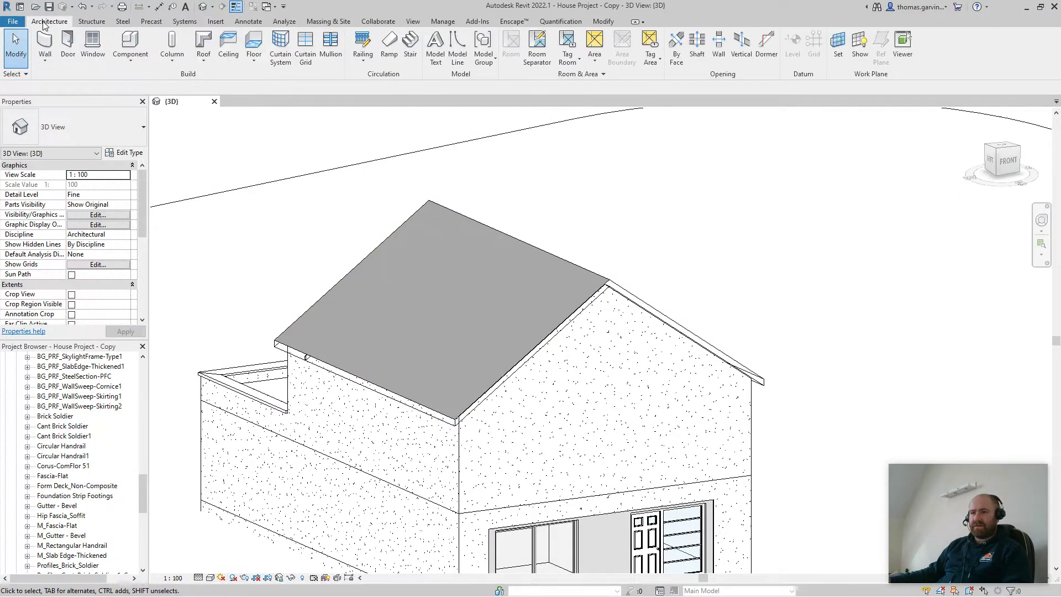
click(203, 65)
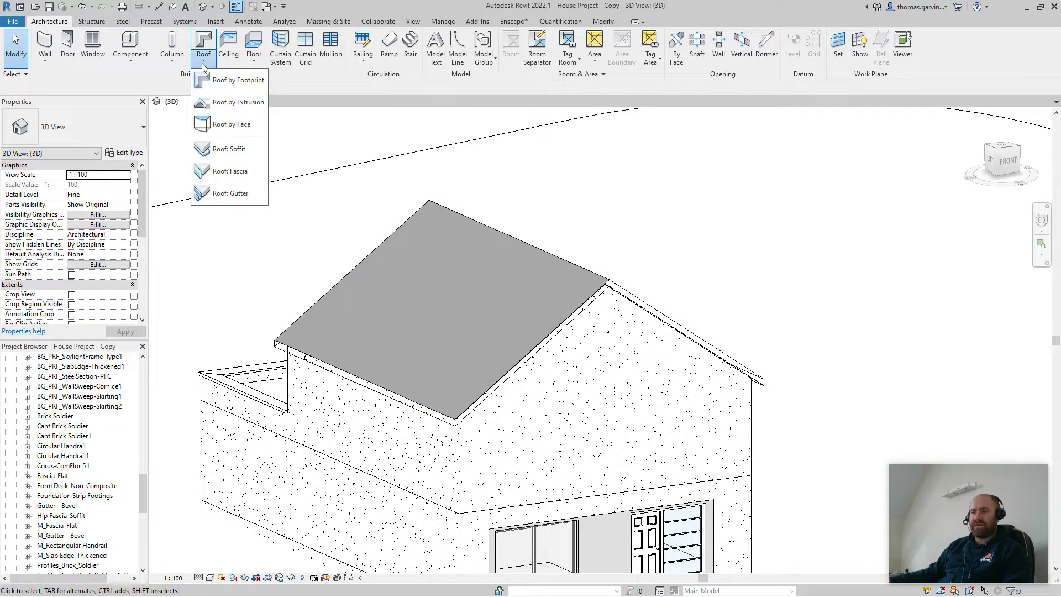
click(240, 174)
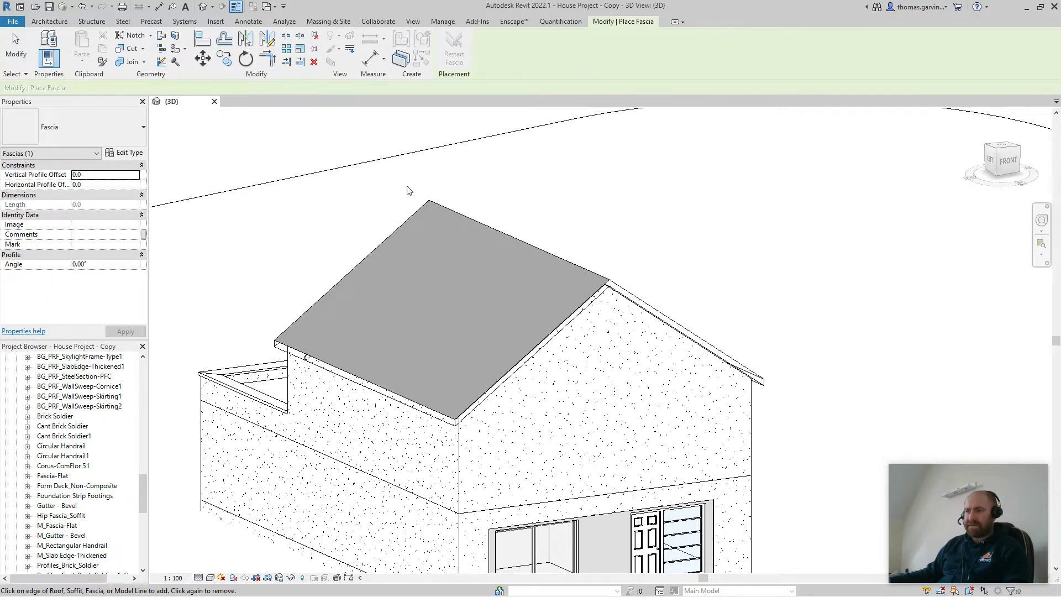
click(67, 128)
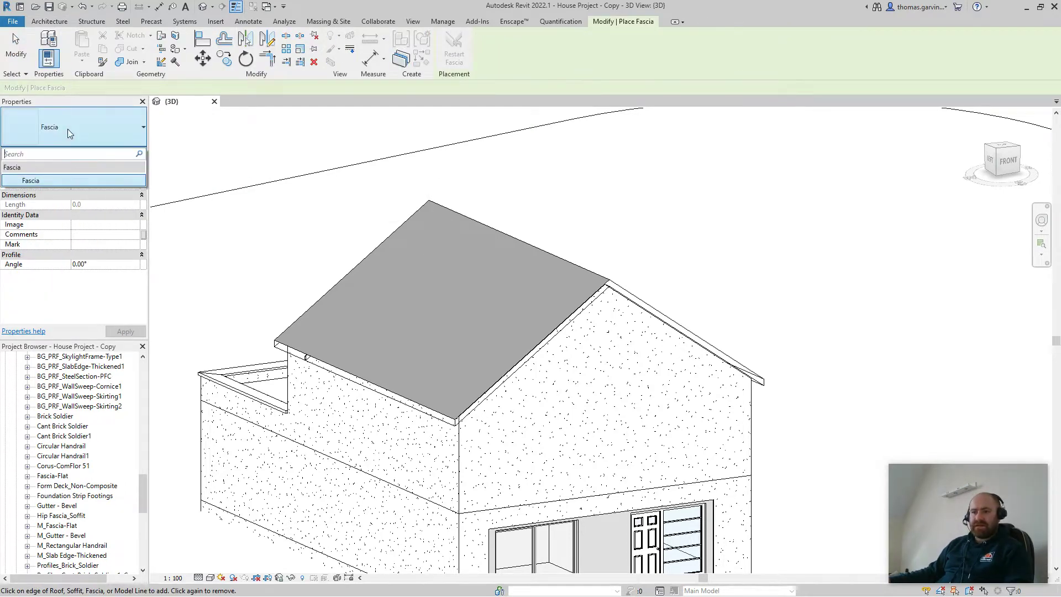
click(67, 128)
click(126, 153)
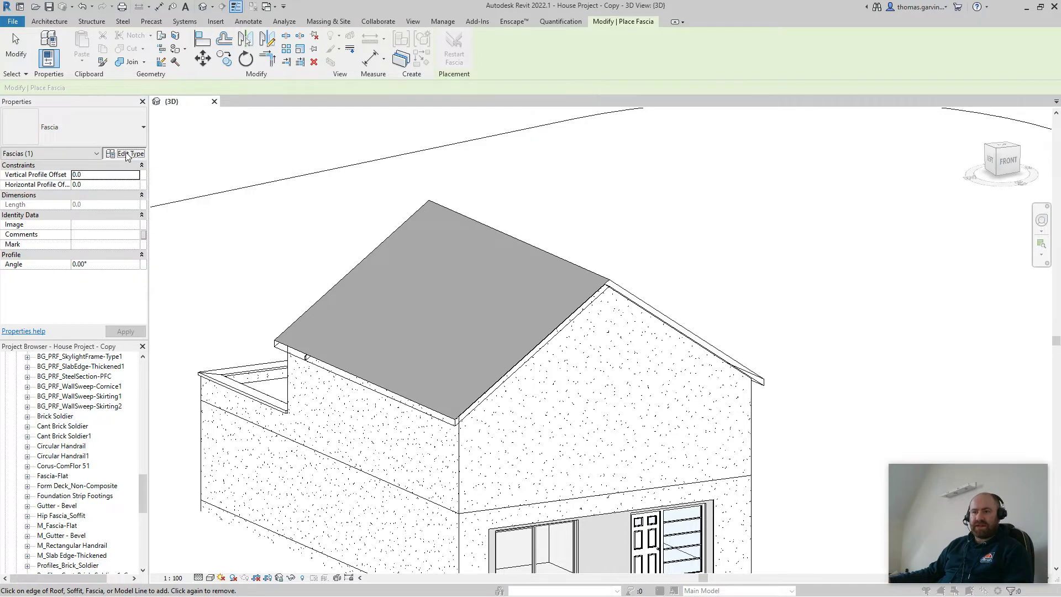
click(762, 174)
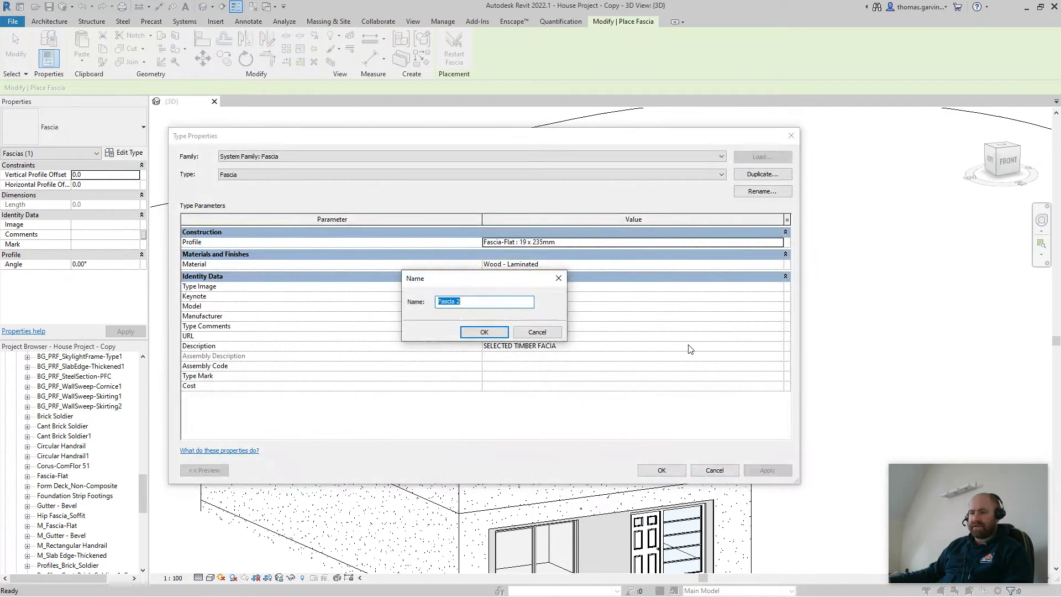
text(P)
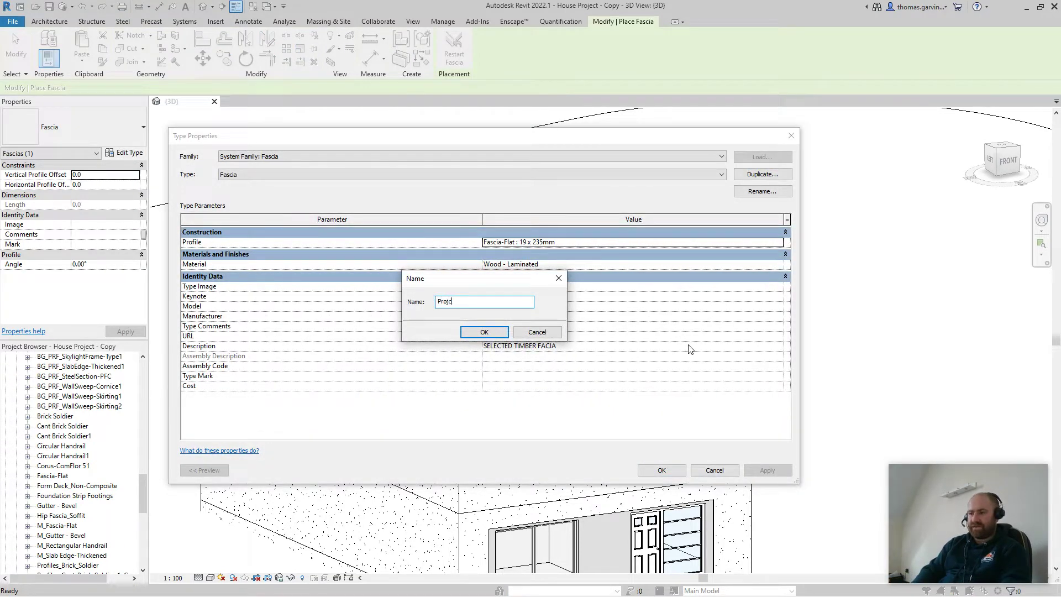
text(roject Fascia)
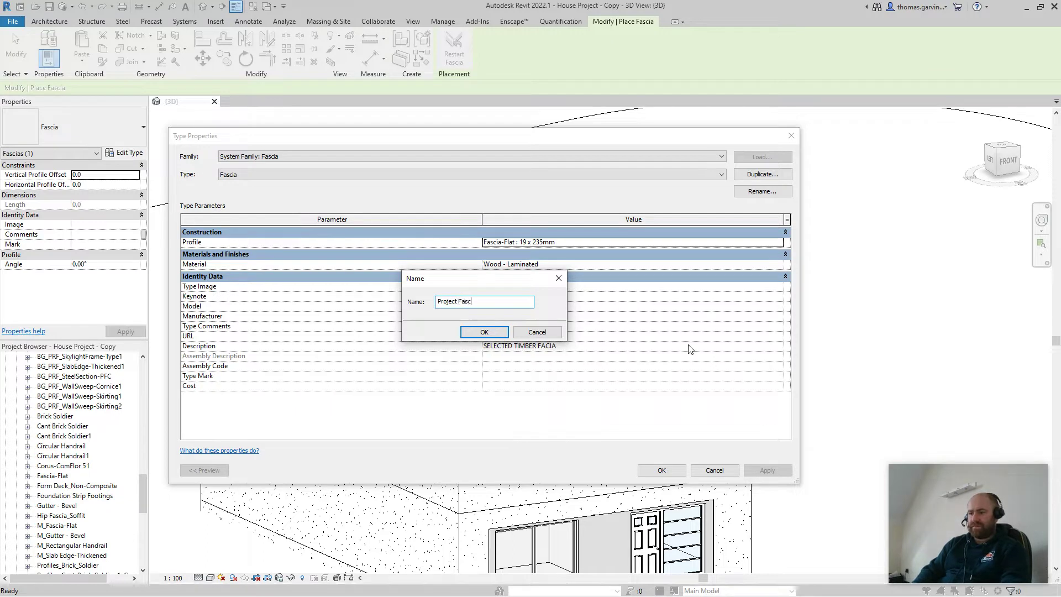
key(Return)
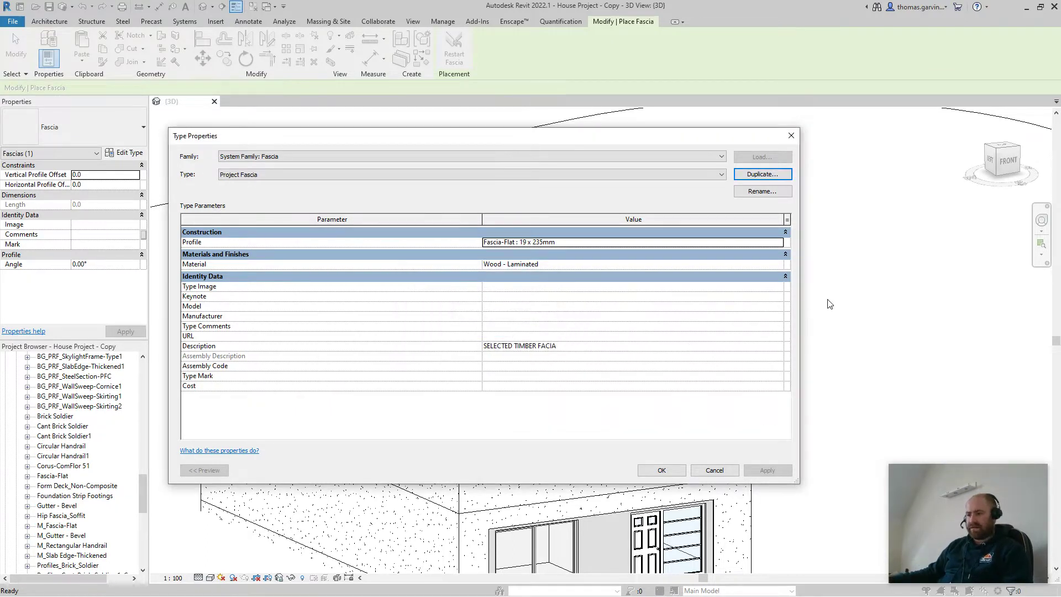
- Set the Project Fascia type's profile to Hip Fascia_Soffit : F179.5 S250
click(605, 243)
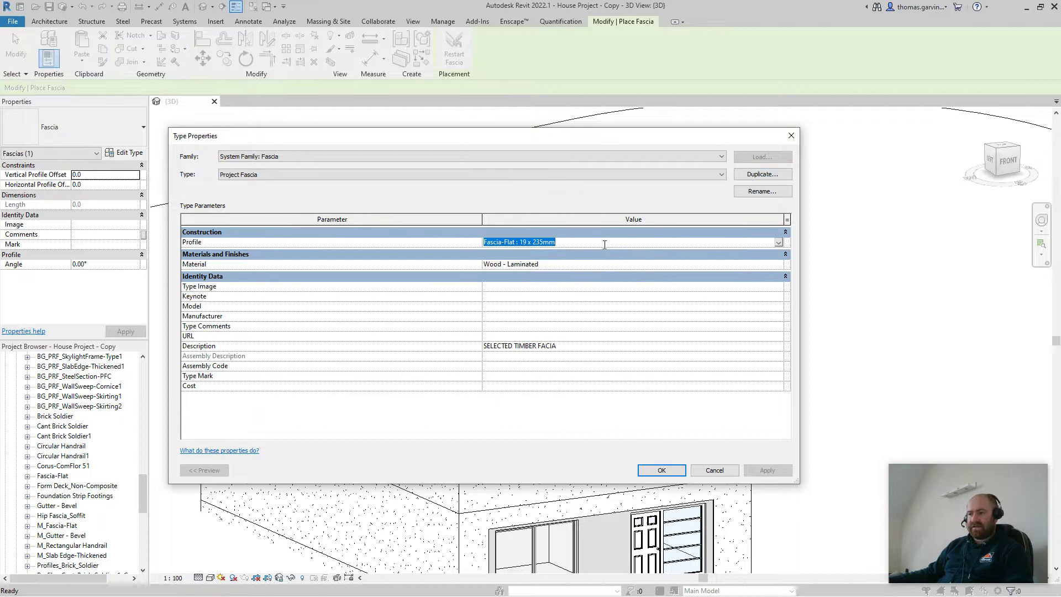
click(778, 244)
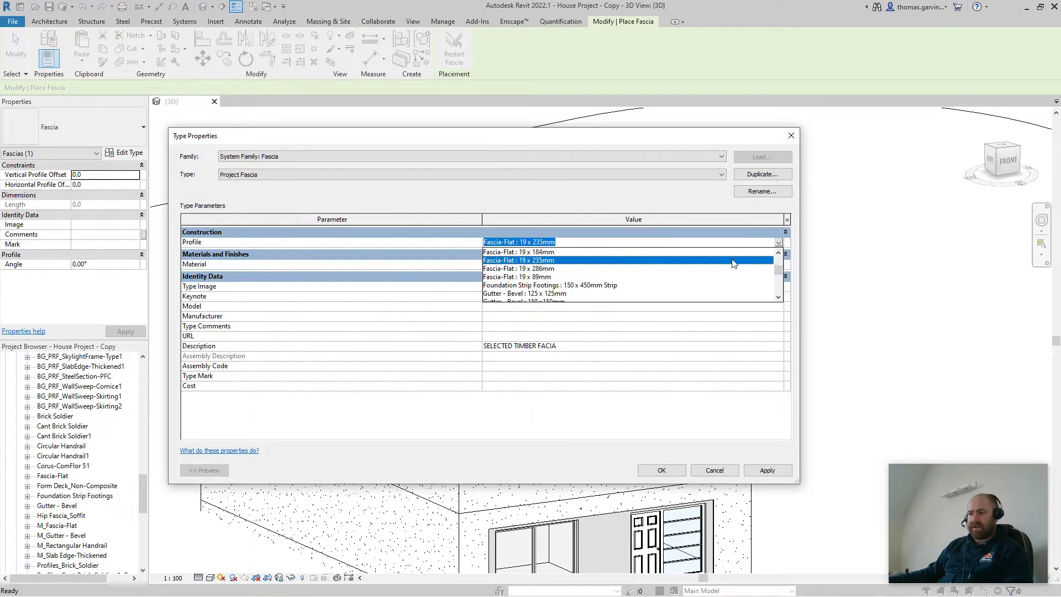
scroll(658, 279, up, 5)
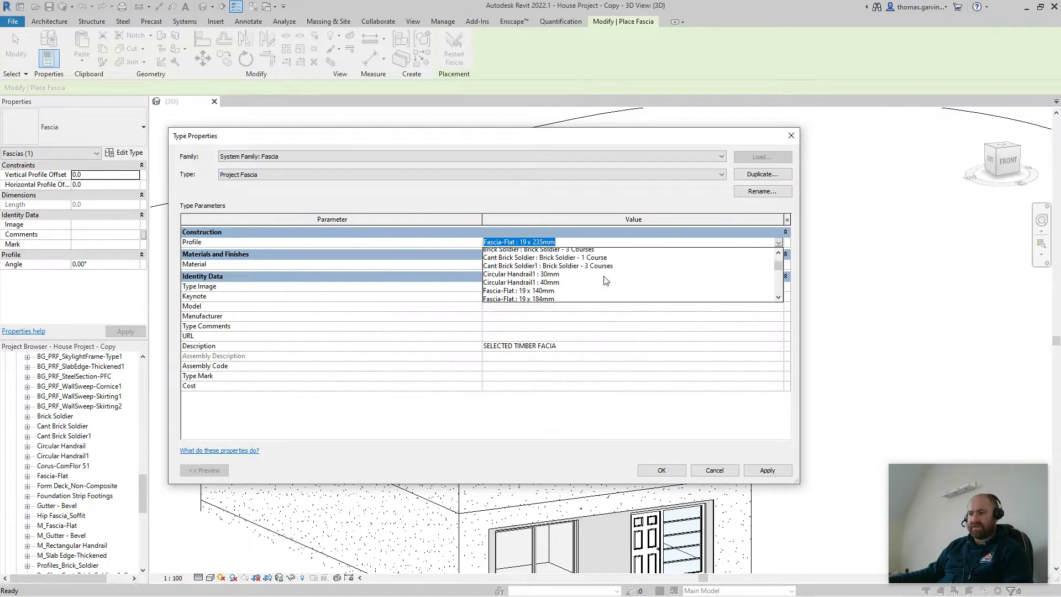
scroll(664, 279, down, 3)
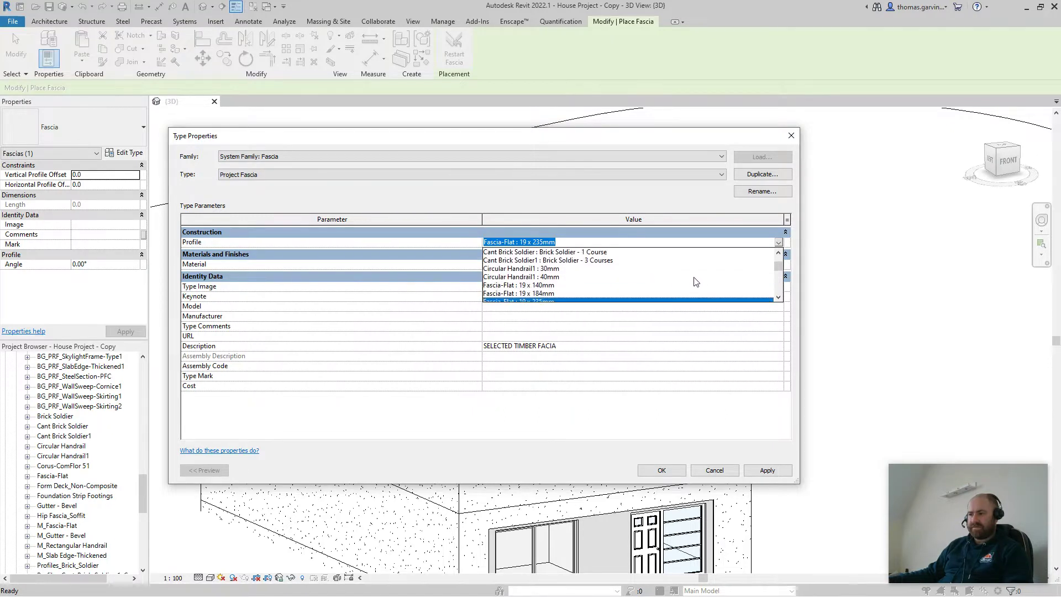
scroll(687, 283, down, 1)
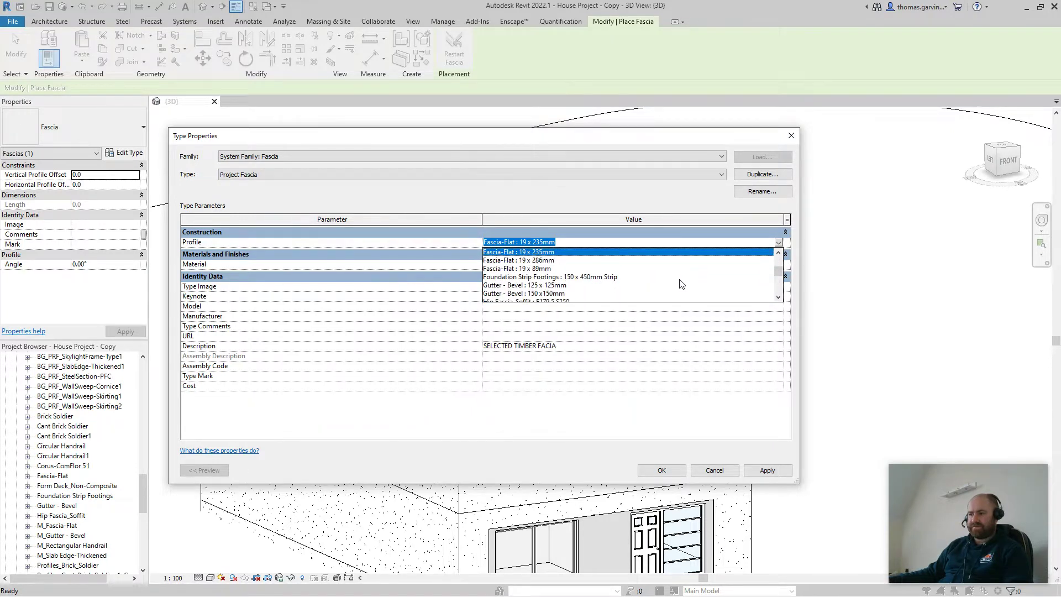
scroll(676, 285, down, 2)
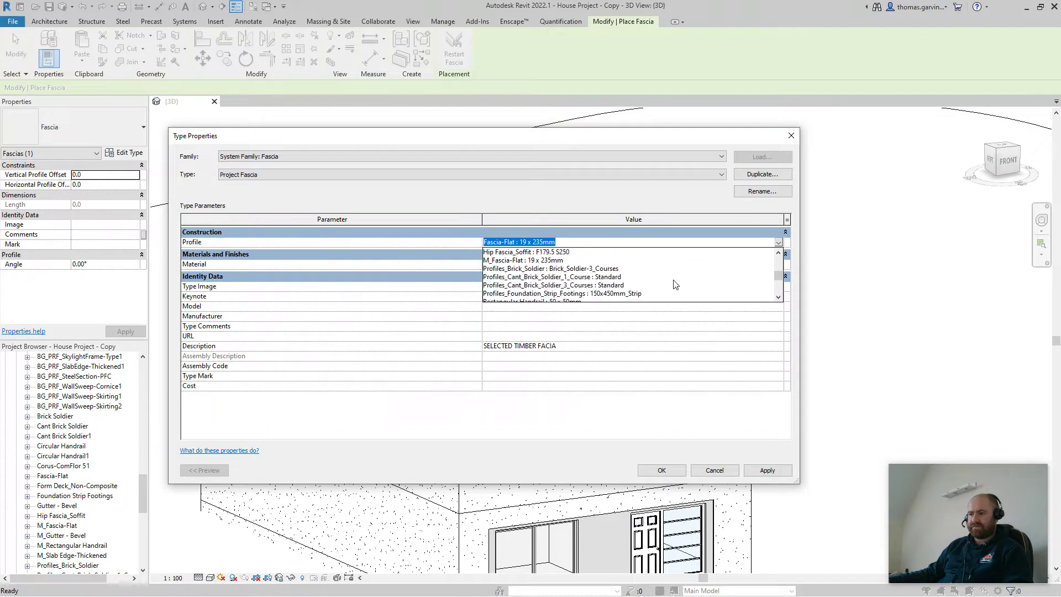
scroll(675, 284, up, 1)
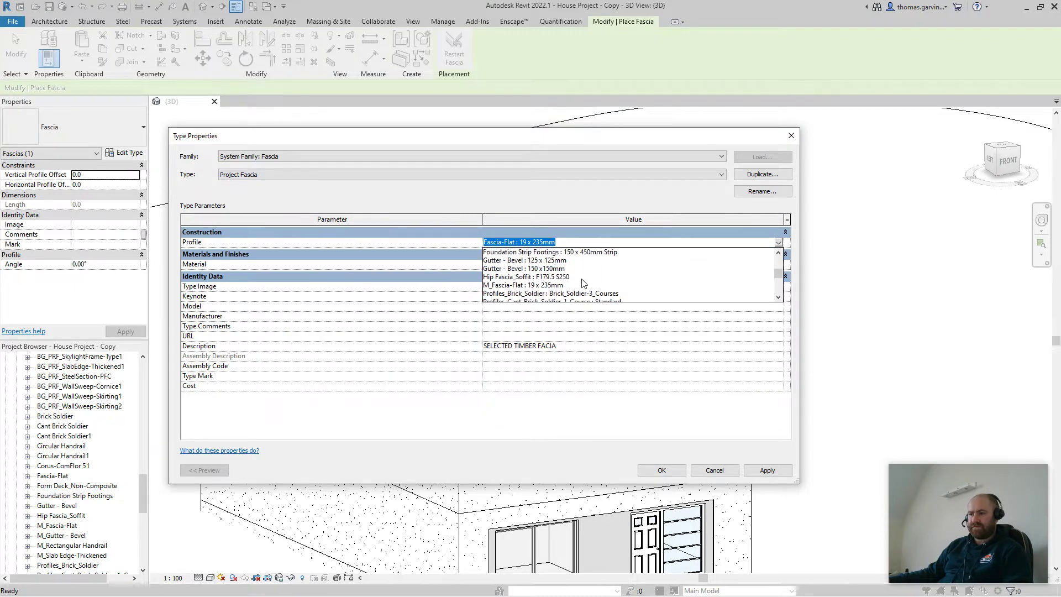
click(520, 277)
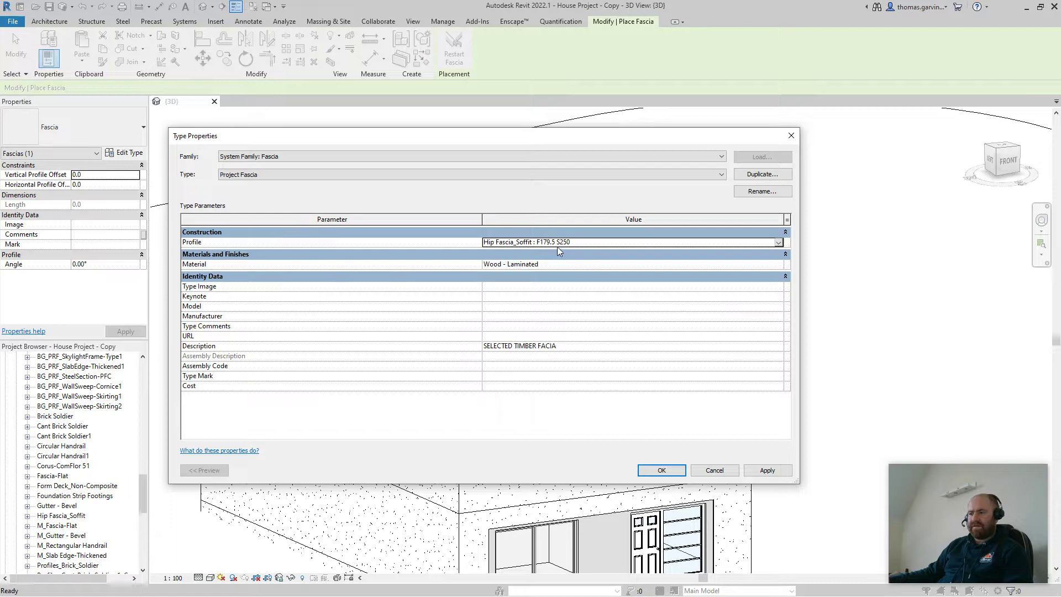
- Find the black plastic materials, assign Plastic - Black to the Project Fascia type and accept the type properties
click(781, 268)
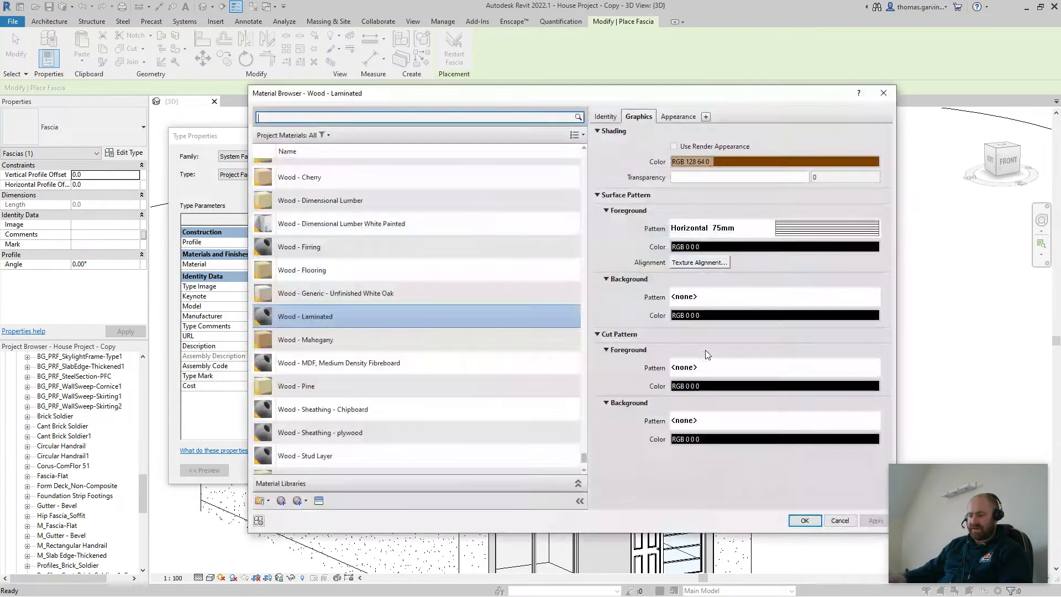
text(black plastic)
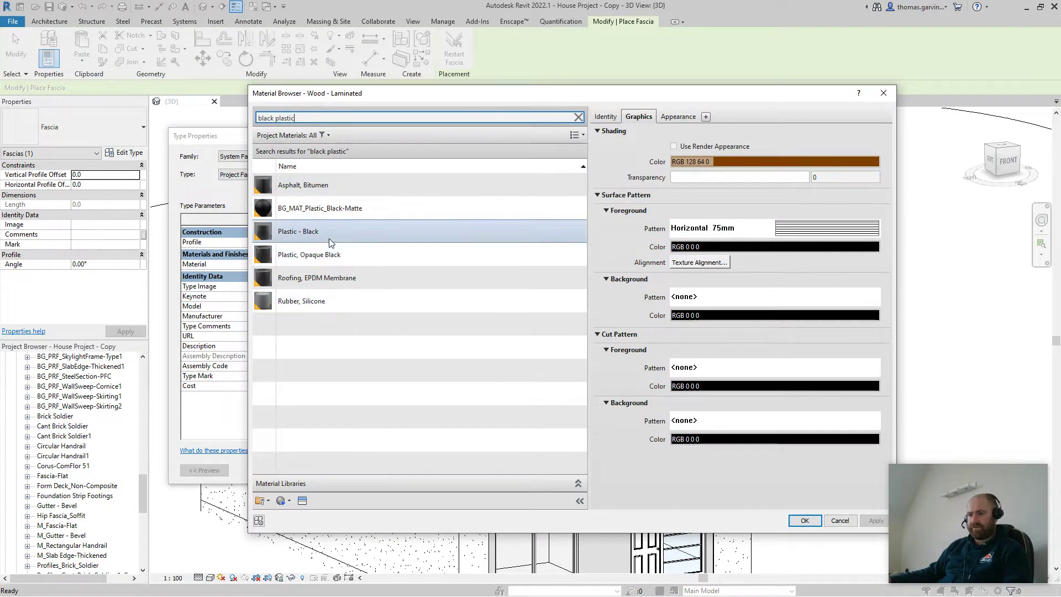
click(329, 232)
click(805, 521)
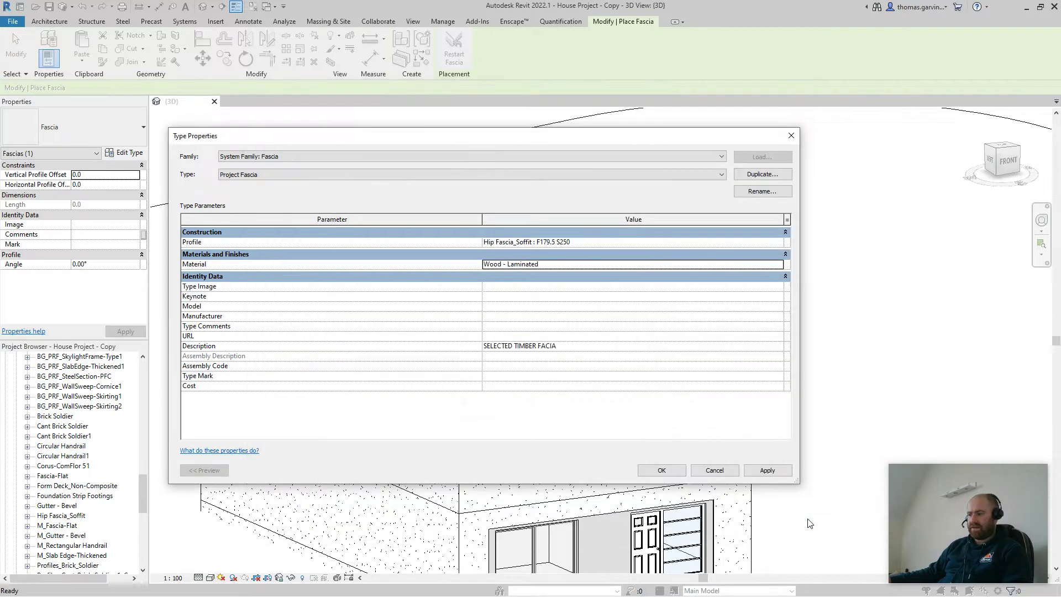
click(661, 470)
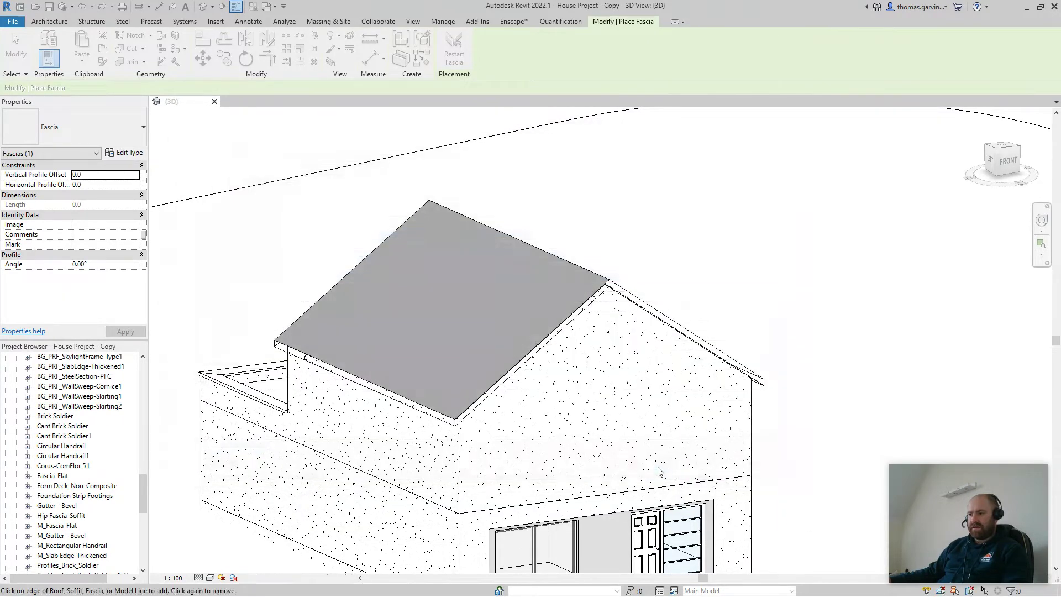
- Place the Project Fascia along the upper eaves edges on both sides of the pitched roof and finish the command
scroll(337, 378, up, 5)
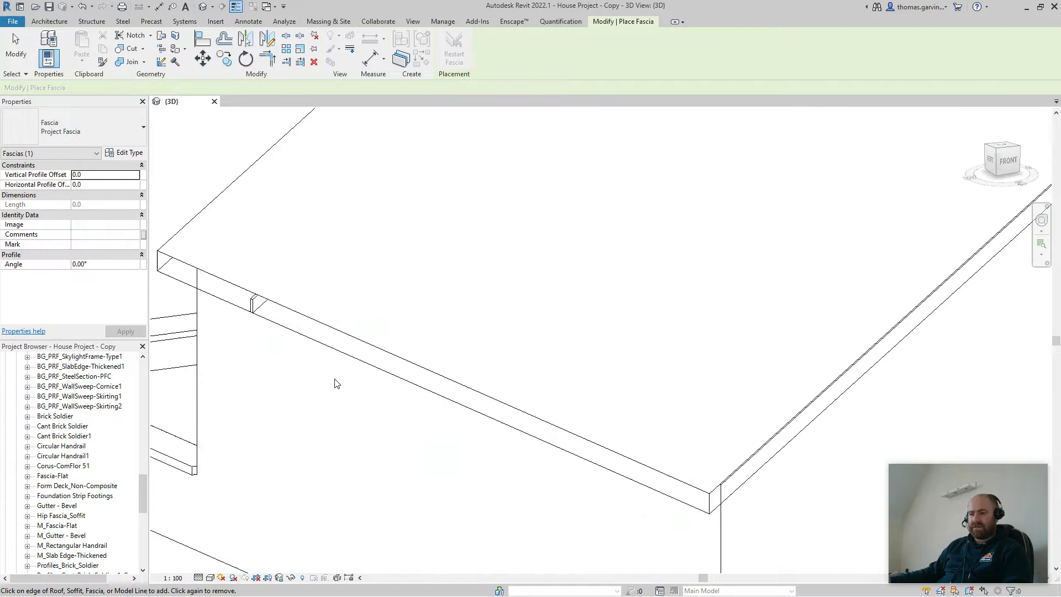
click(340, 336)
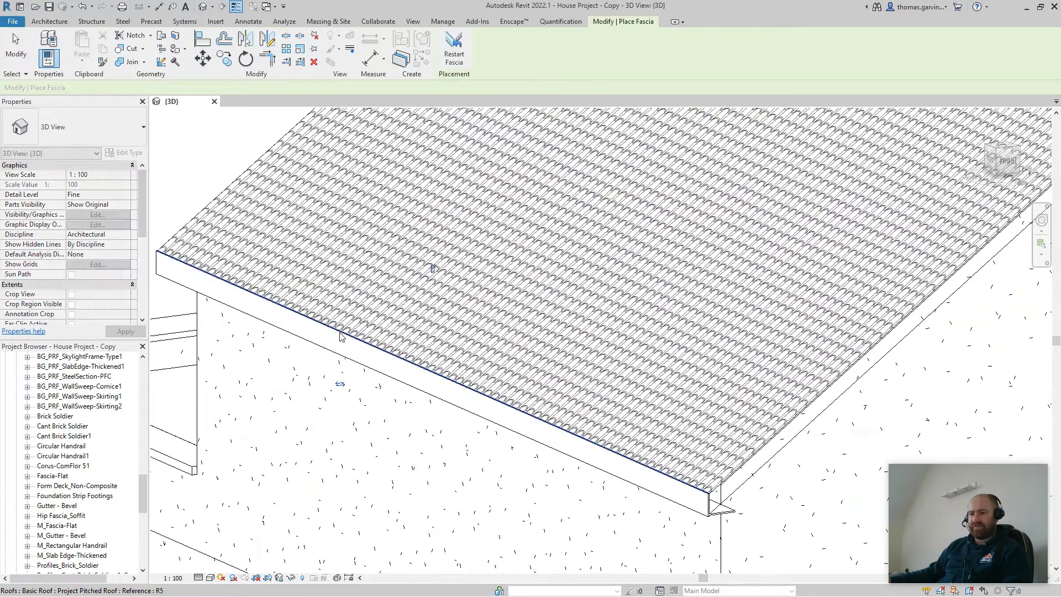
shift+middle_drag(728, 513, 414, 354)
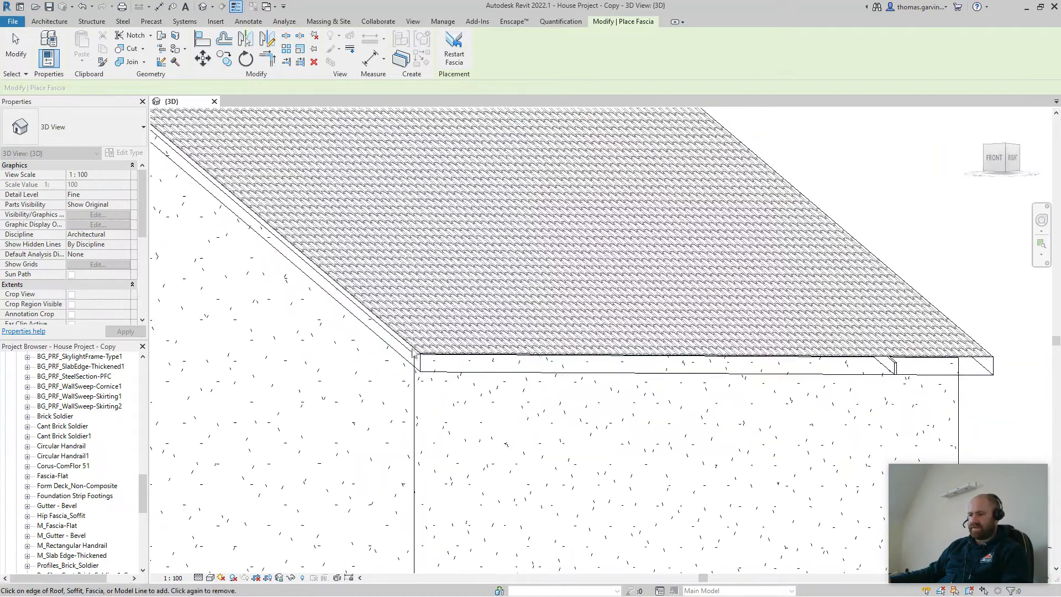
click(479, 354)
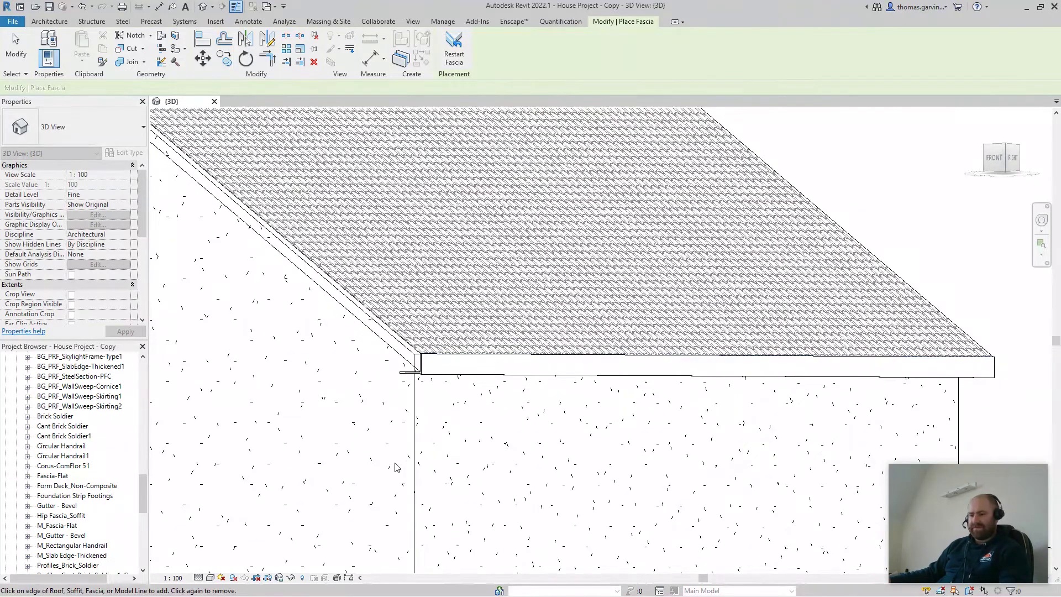
key(Escape)
key(Escape)
shift+middle_drag(394, 464, 478, 510)
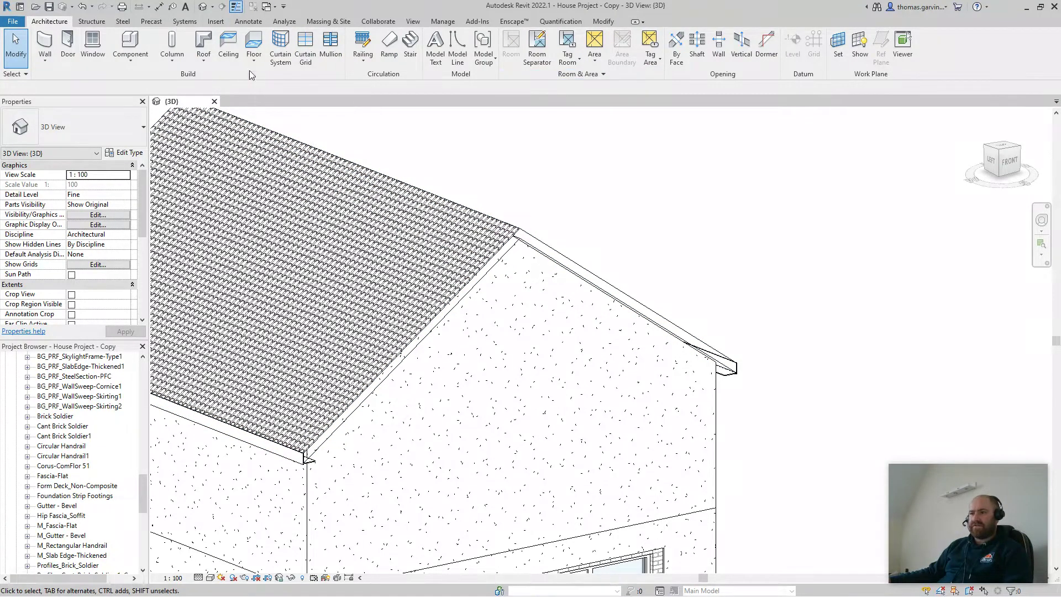
- Place the Project Fascia along both sloping roof edges of the front gable and finish placing
click(205, 63)
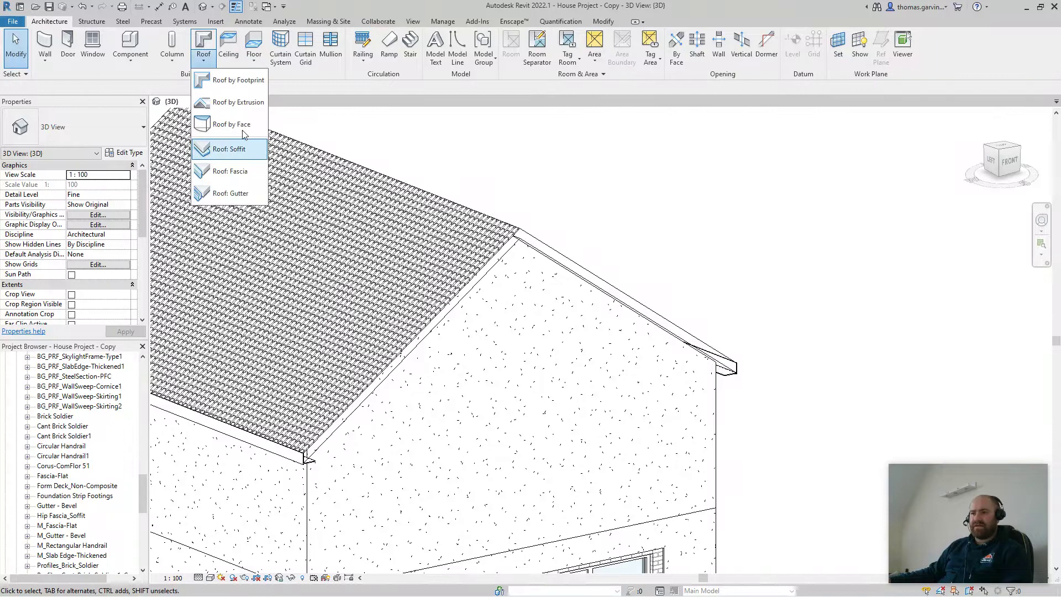
click(246, 176)
scroll(448, 310, up, 3)
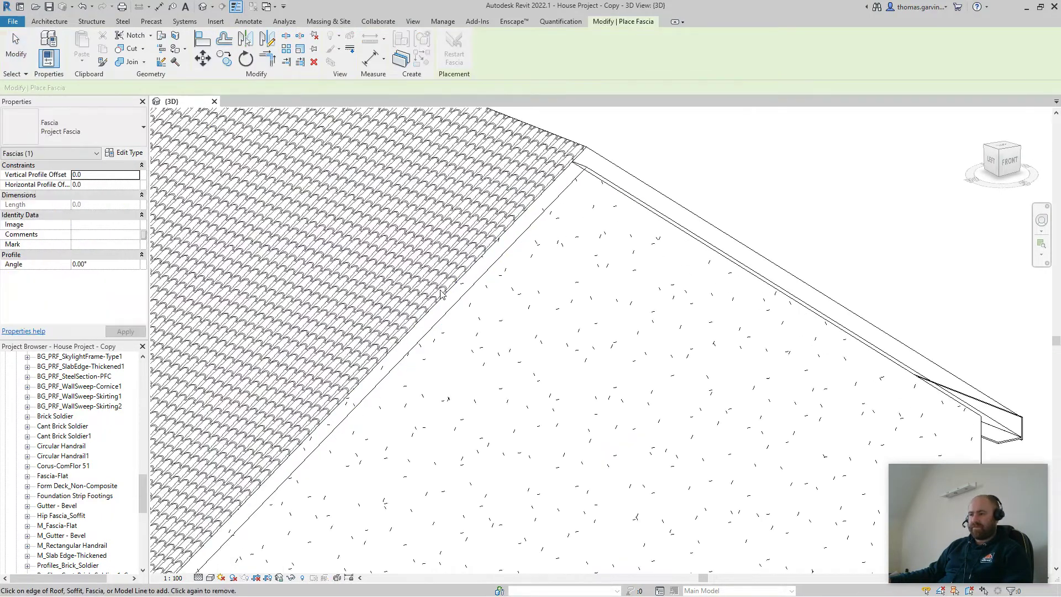
click(479, 260)
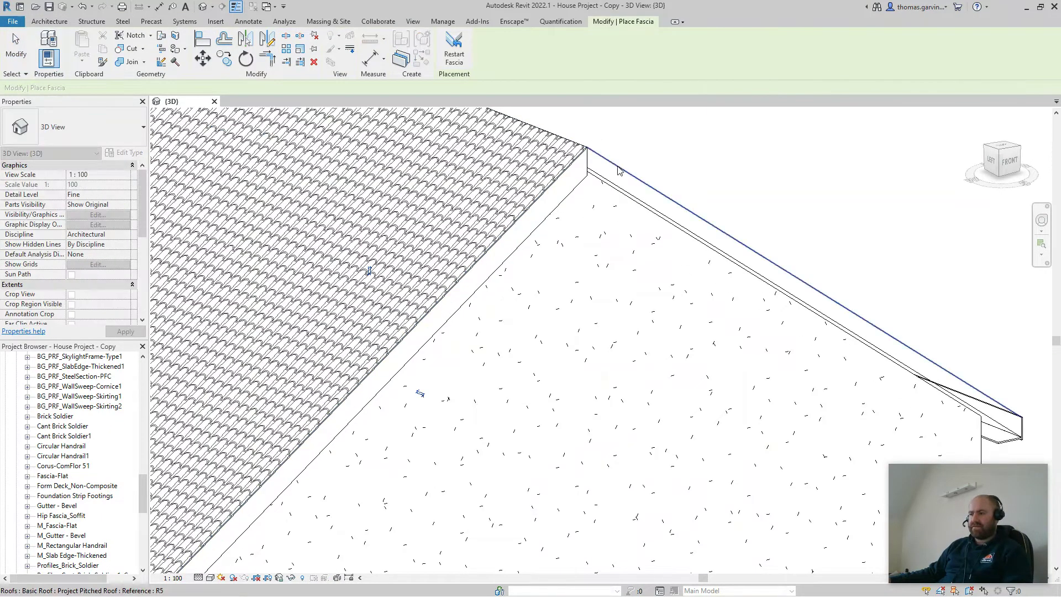
scroll(387, 343, down, 2)
scroll(307, 422, up, 2)
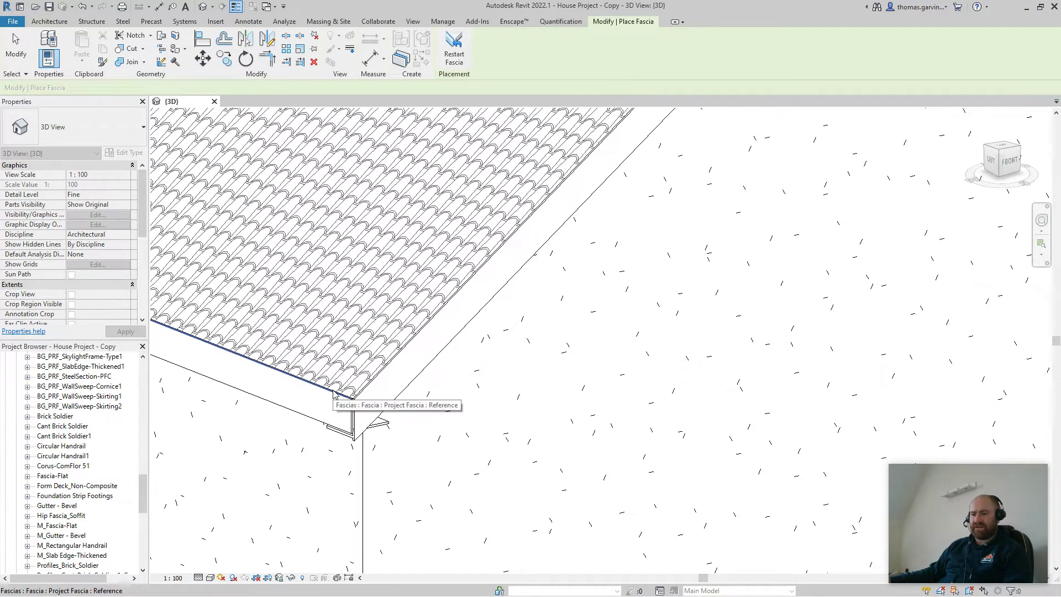
click(517, 269)
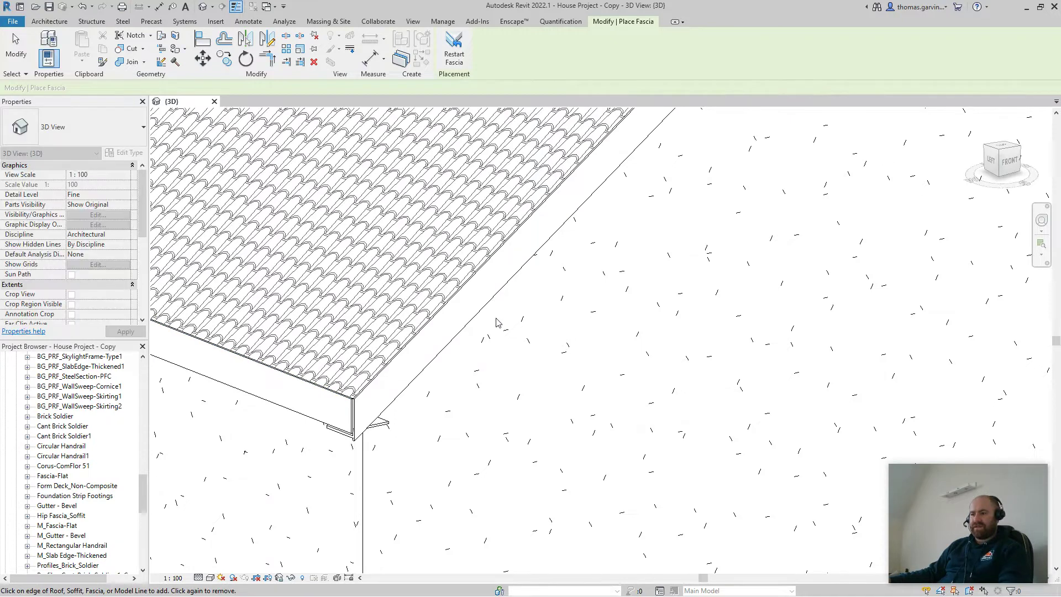
key(Escape)
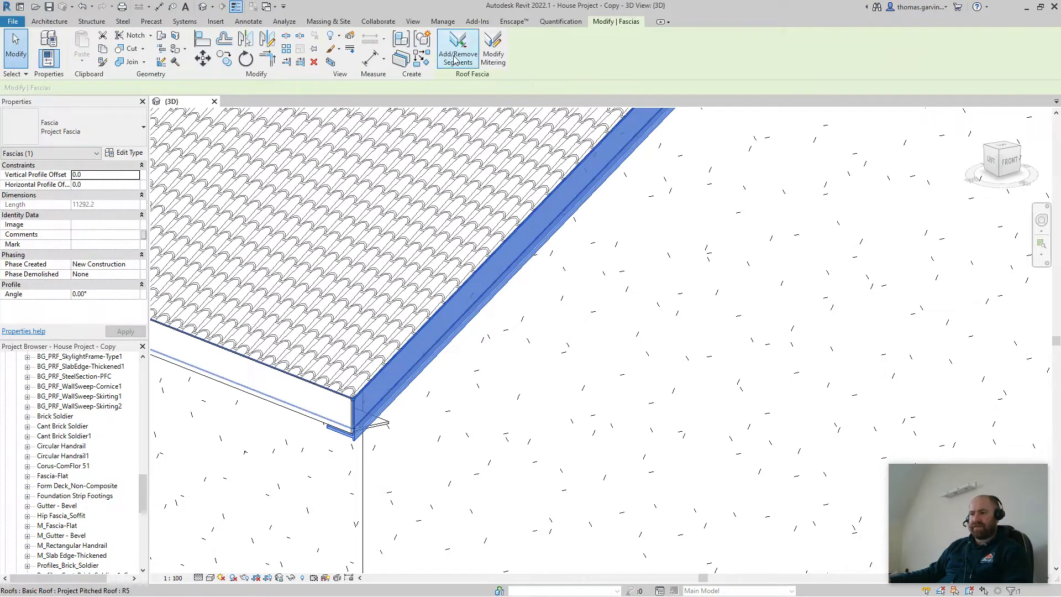
- Modify the front gable fascia's mitring, giving its end face at the left-hand eaves corner a Perpendicular cut
click(492, 46)
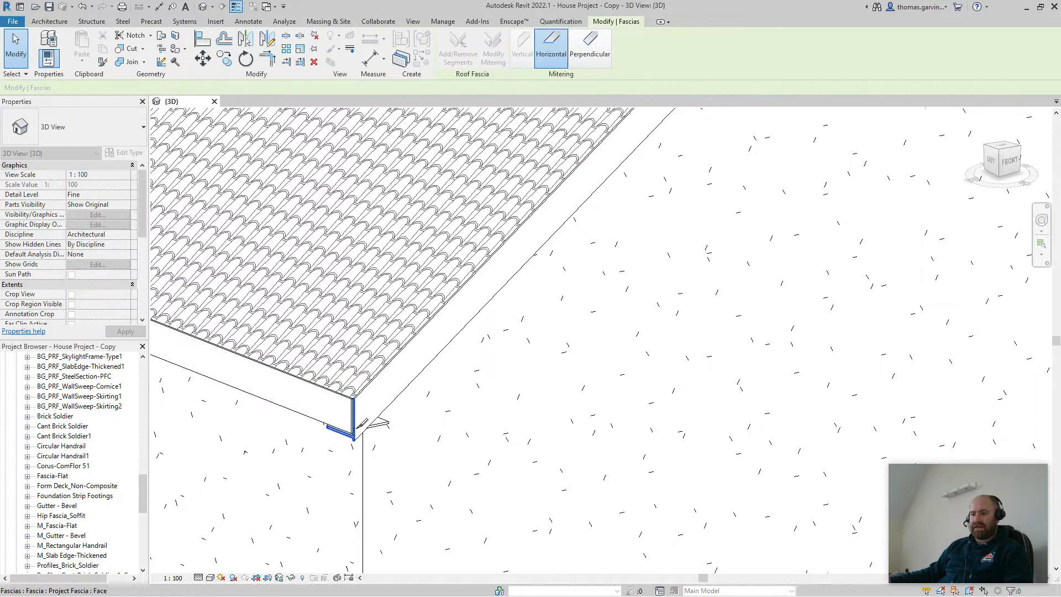
scroll(360, 424, up, 3)
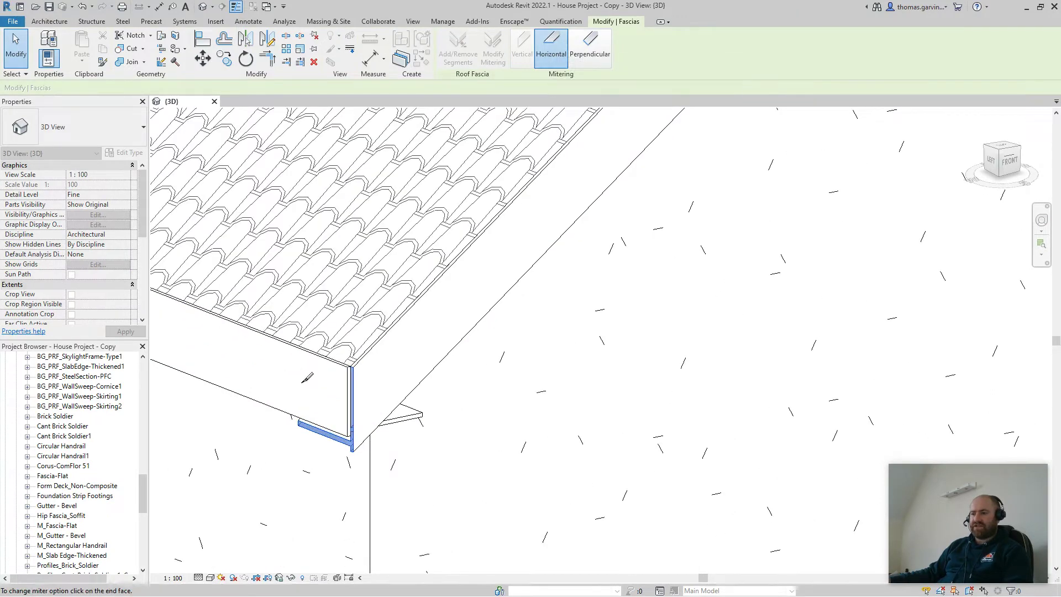
click(351, 404)
click(590, 49)
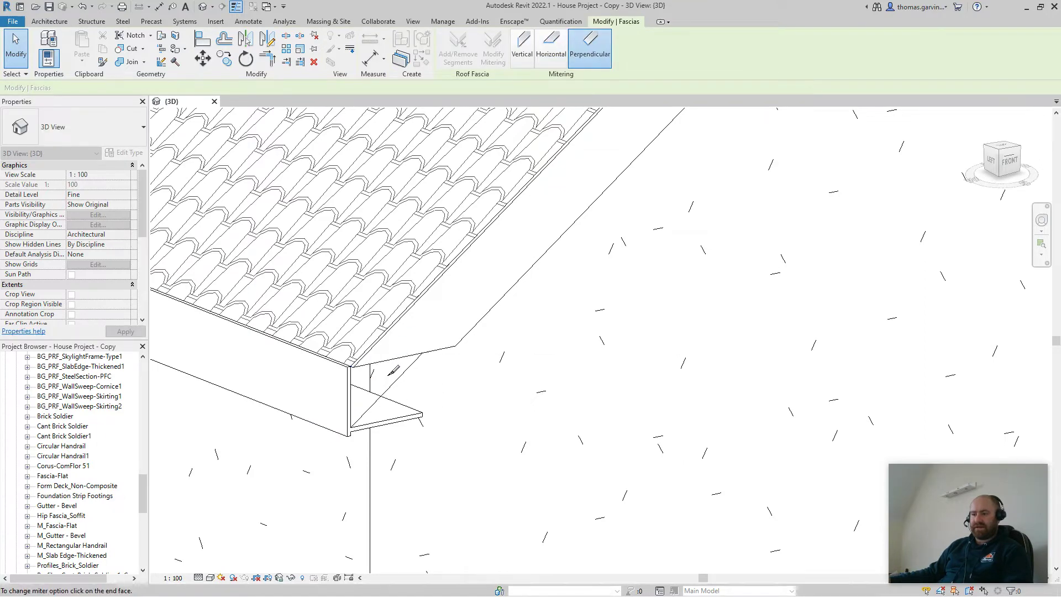
click(441, 369)
scroll(528, 393, down, 1)
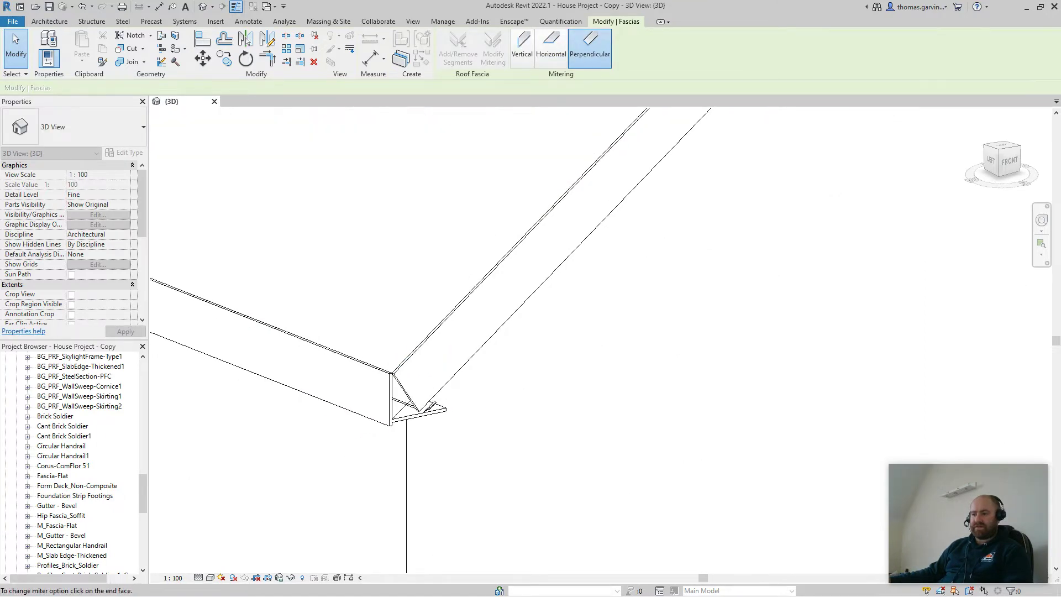
- Apply the Perpendicular mitre to the front gable fascia's end at the opposite eaves corner and finish the mitring edit
scroll(422, 403, down, 3)
middle_drag(484, 381, 710, 308)
scroll(397, 433, up, 8)
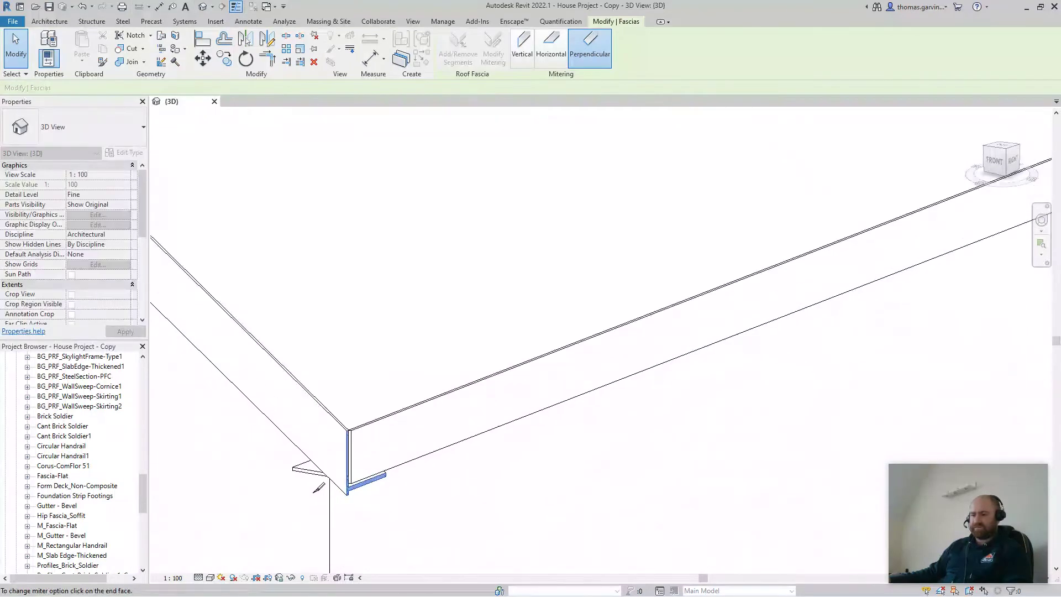
click(381, 430)
scroll(387, 436, down, 5)
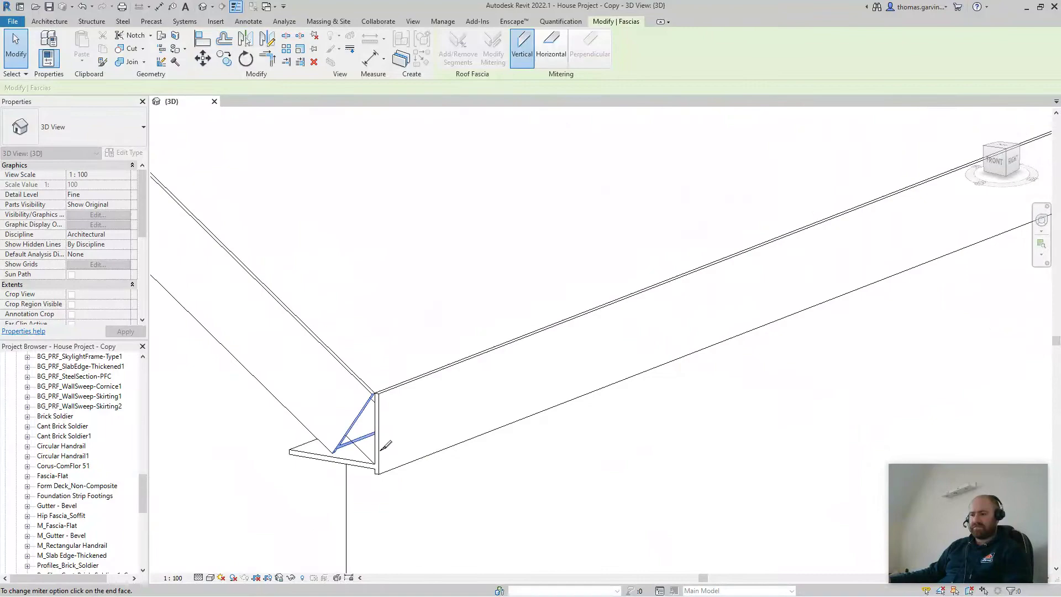
key(Escape)
key(Escape)
scroll(423, 434, down, 4)
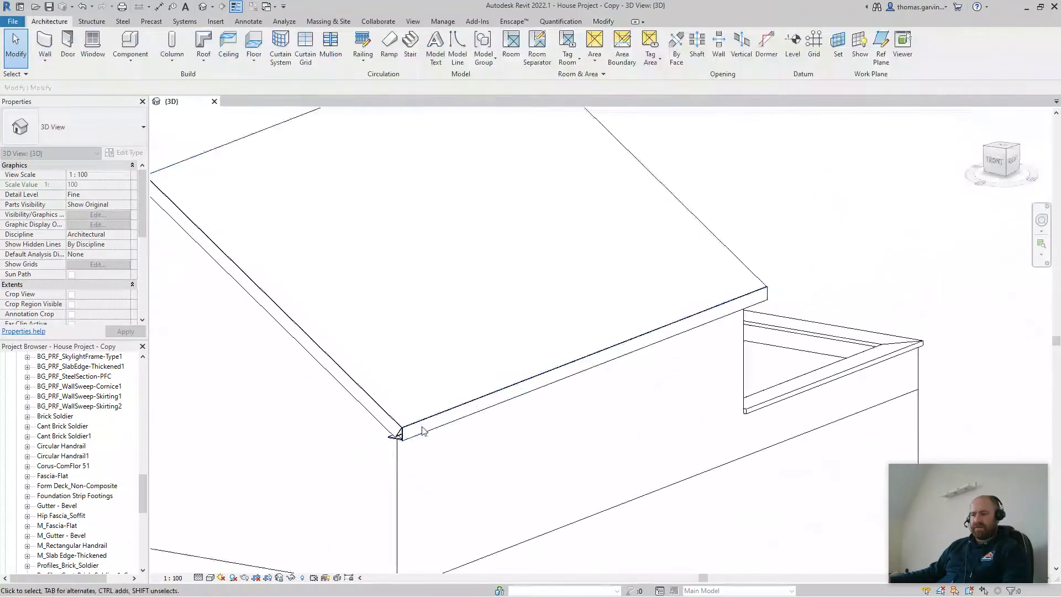
- Place the Project Fascia along both sloping roof edges of the rear gable and finish placing
shift+middle_drag(318, 477, 548, 492)
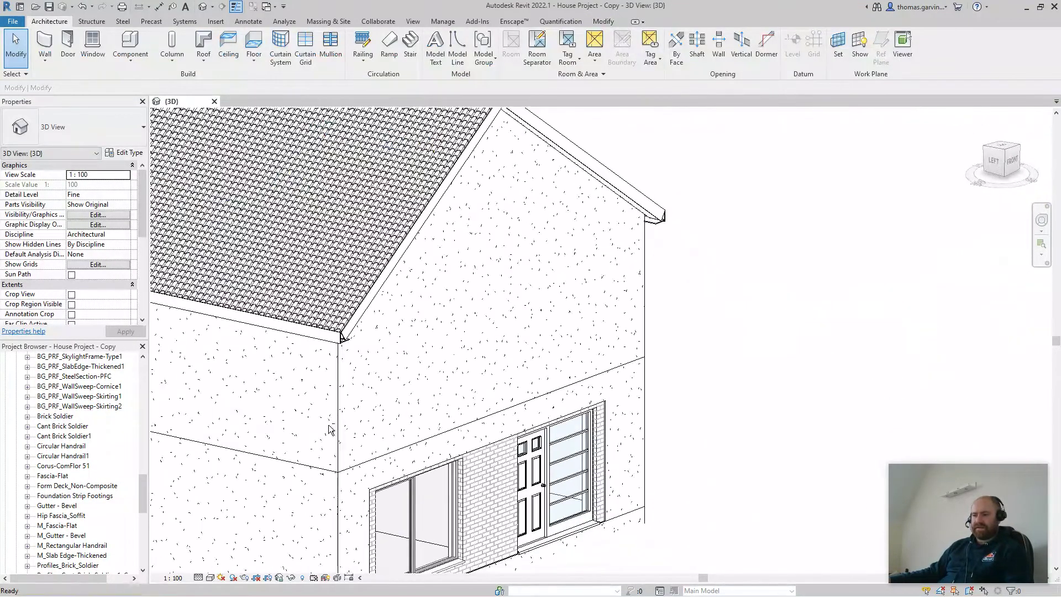
scroll(370, 438, down, 2)
shift+middle_drag(412, 447, 537, 450)
middle_drag(440, 399, 941, 389)
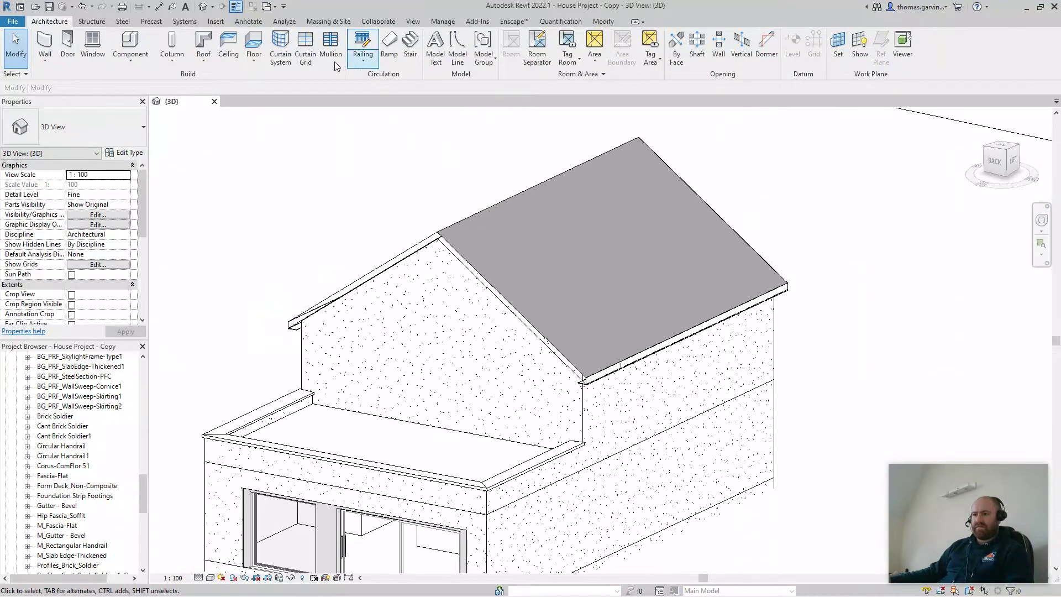
click(254, 60)
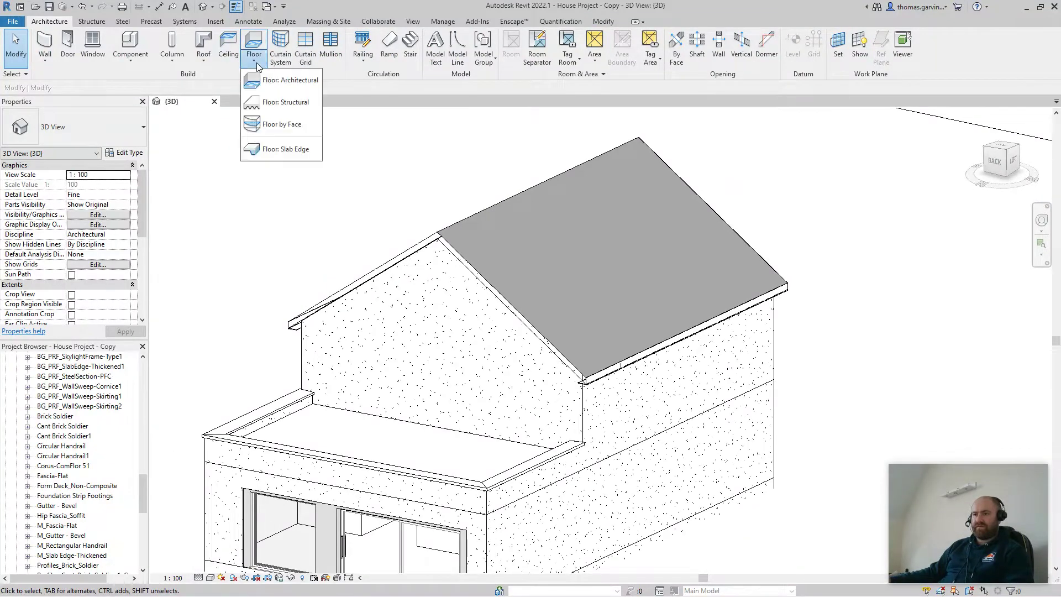
click(200, 62)
click(229, 171)
scroll(374, 240, up, 3)
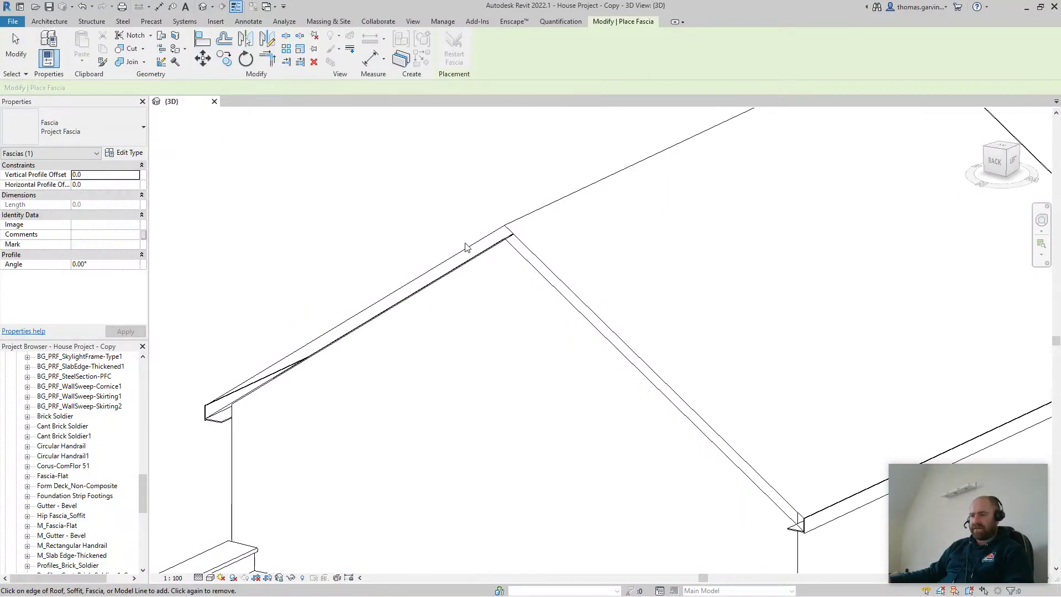
click(466, 252)
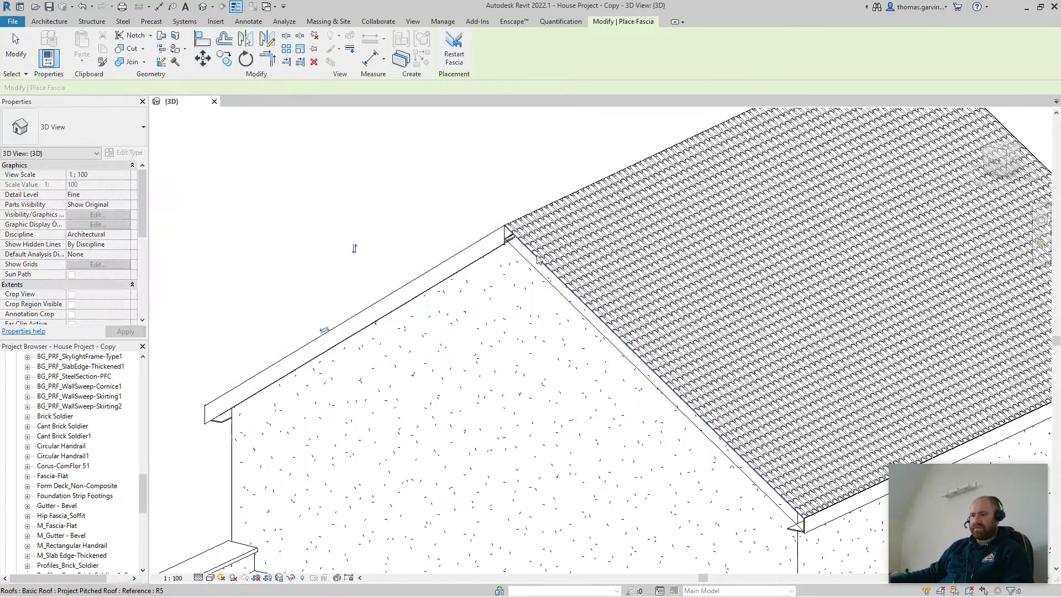
key(Escape)
key(Escape)
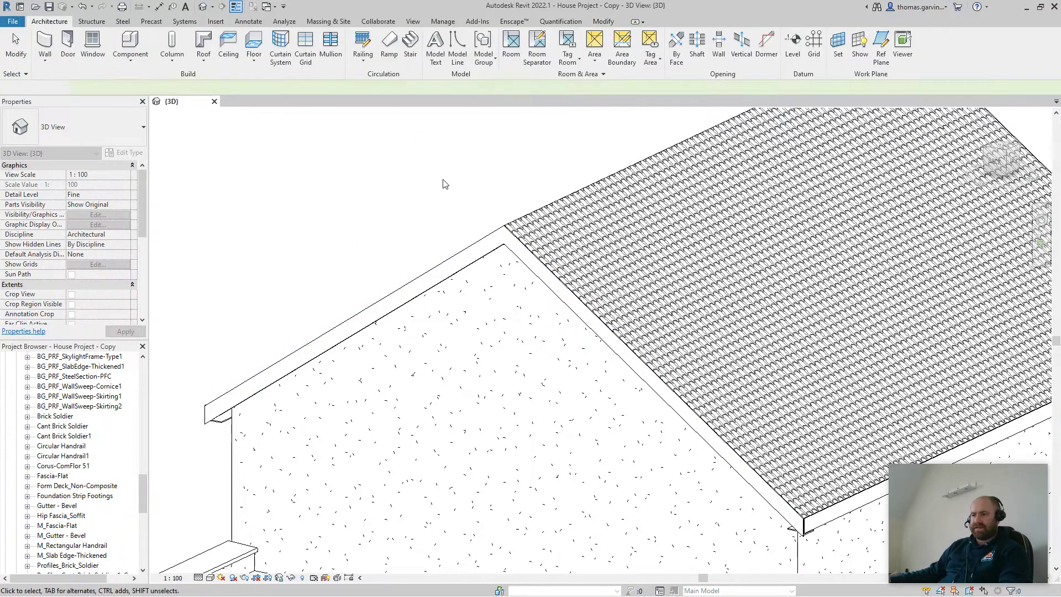
- Modify the rear gable fascia's mitring, giving its end face at the nearer eaves corner a Perpendicular cut
click(467, 250)
click(494, 52)
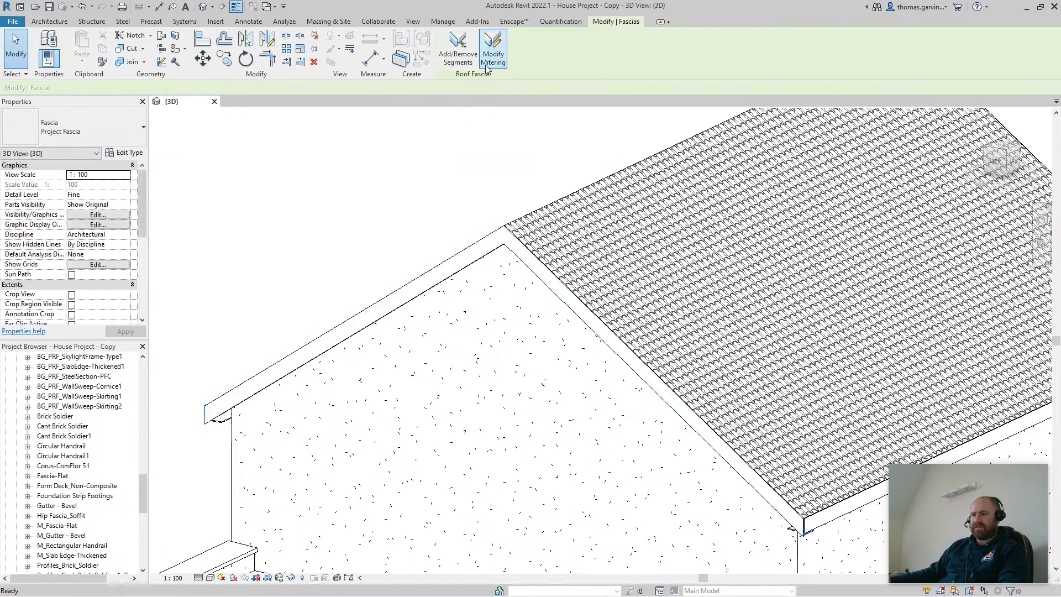
scroll(553, 354, up, 5)
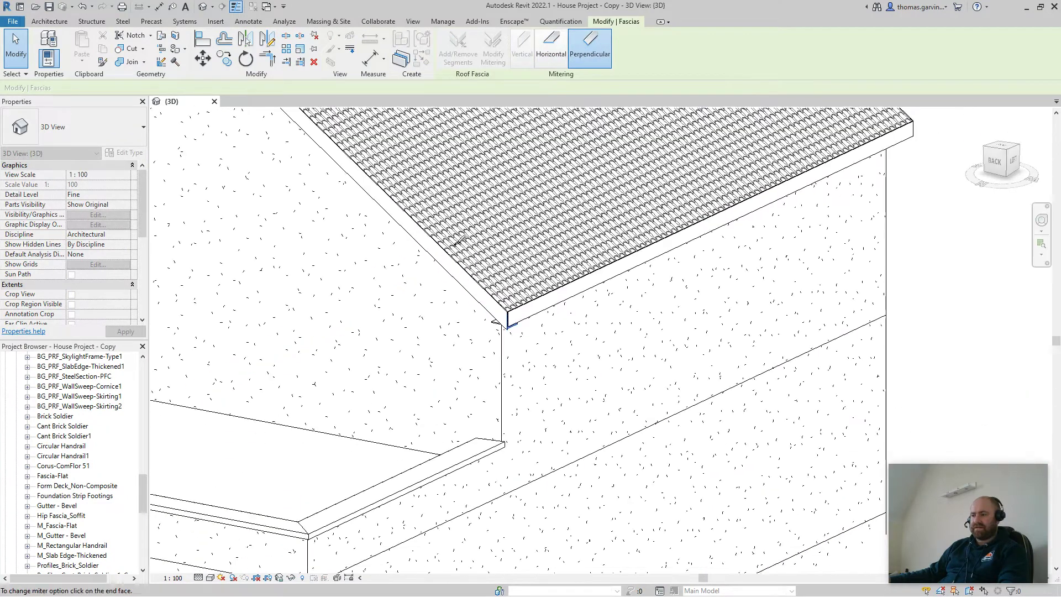
scroll(533, 349, down, 2)
scroll(492, 353, down, 4)
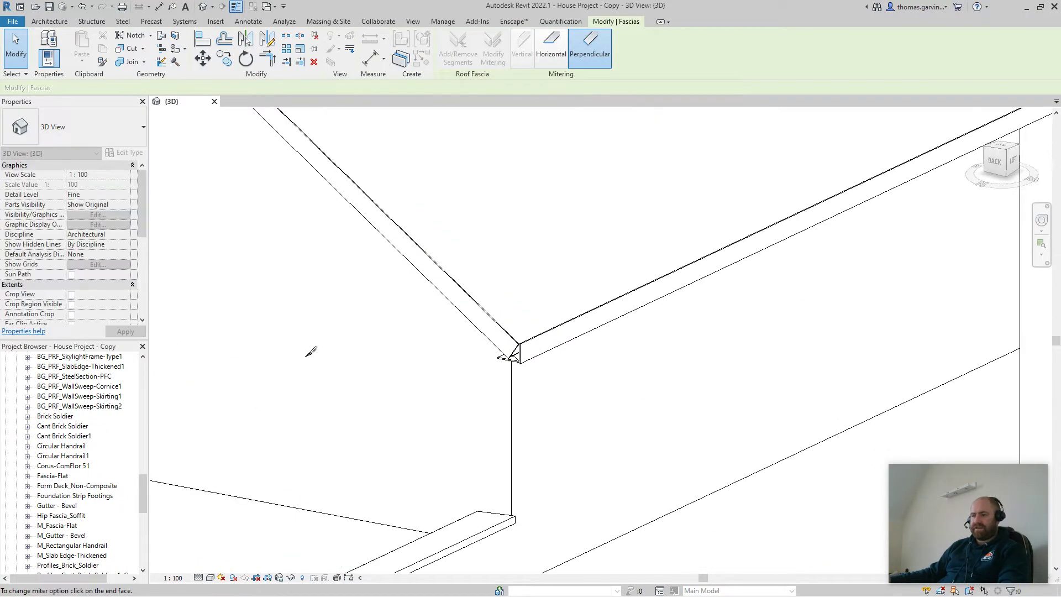
- Apply the Perpendicular mitre to the rear gable fascia's other eaves end and finish the mitring edit
shift+middle_drag(357, 373, 554, 373)
scroll(415, 495, up, 2)
scroll(381, 489, up, 2)
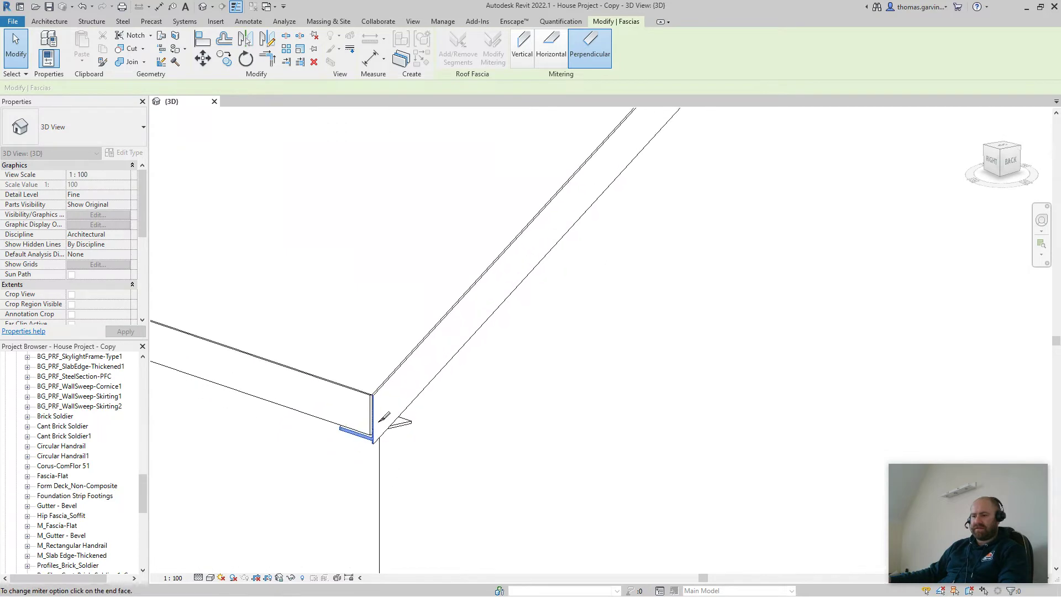
click(375, 412)
scroll(411, 335, down, 6)
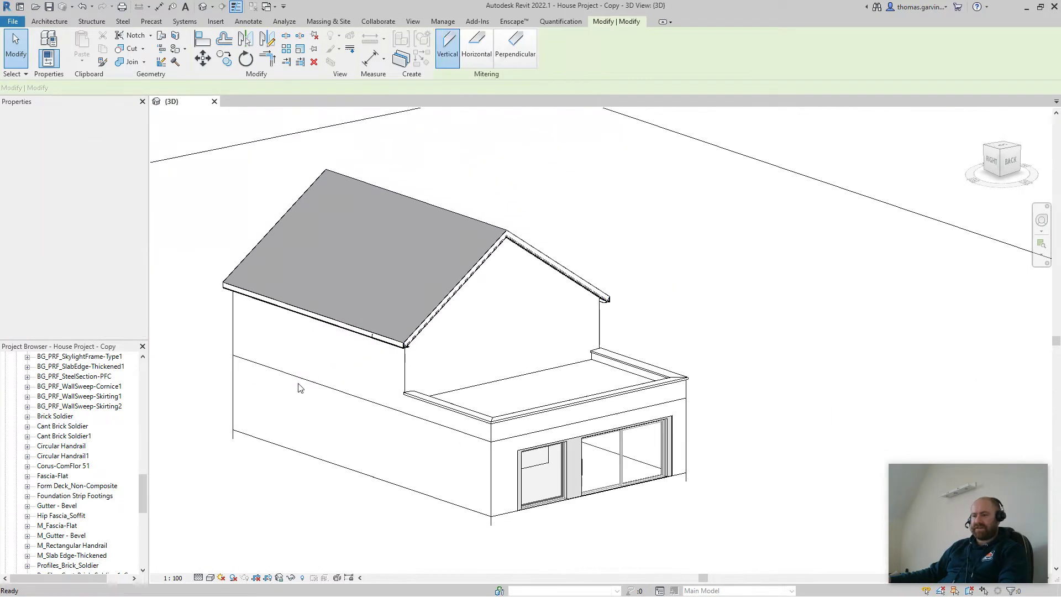
key(Escape)
key(Escape)
- Create a similar Project Fascia on the short top end edge of the eaves fascia at the front corner
shift+middle_drag(331, 387, 668, 357)
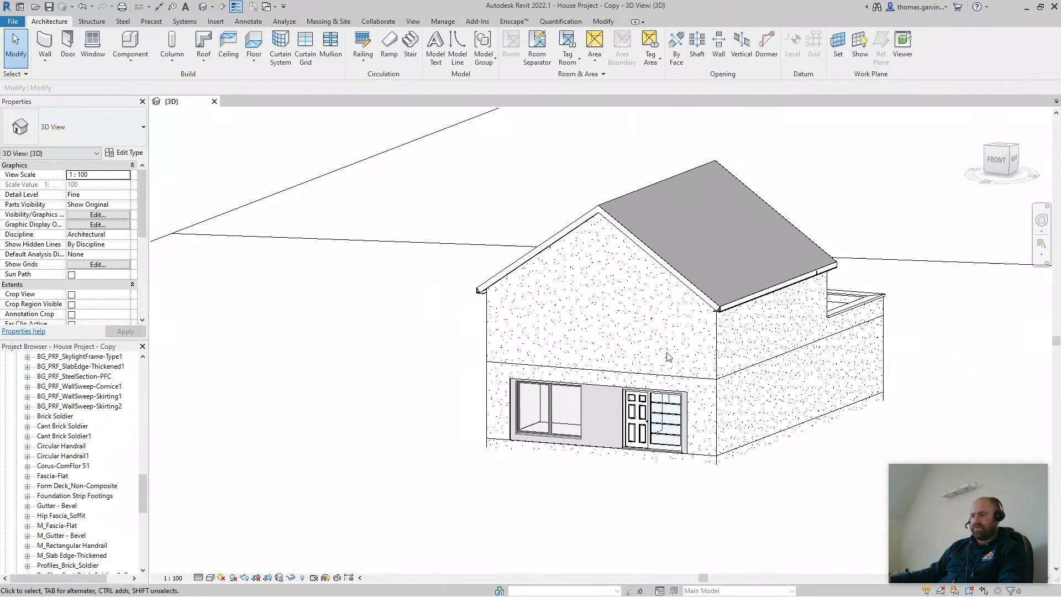
scroll(719, 310, up, 6)
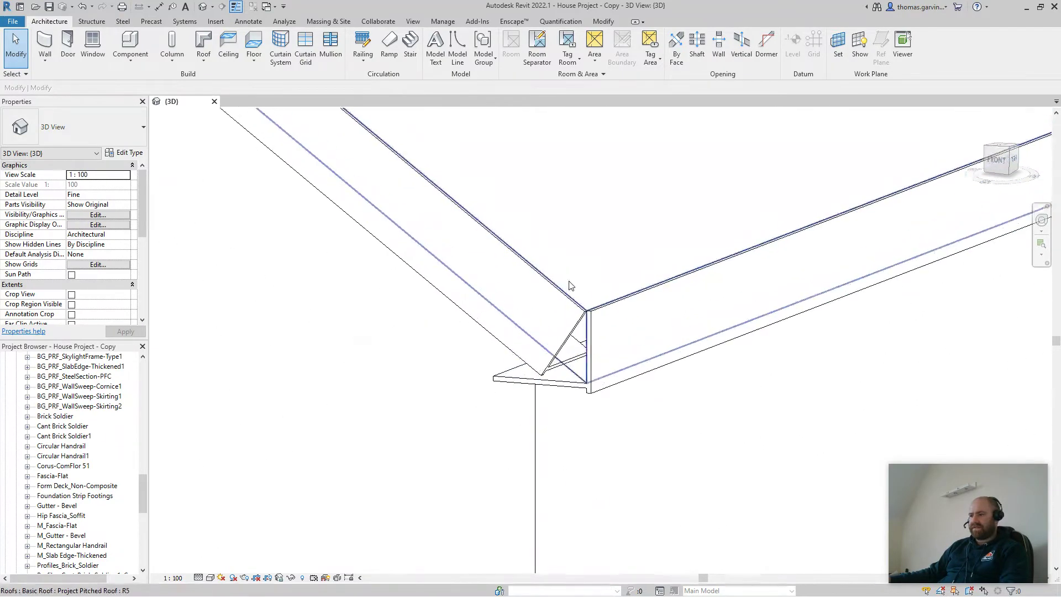
scroll(595, 298, up, 1)
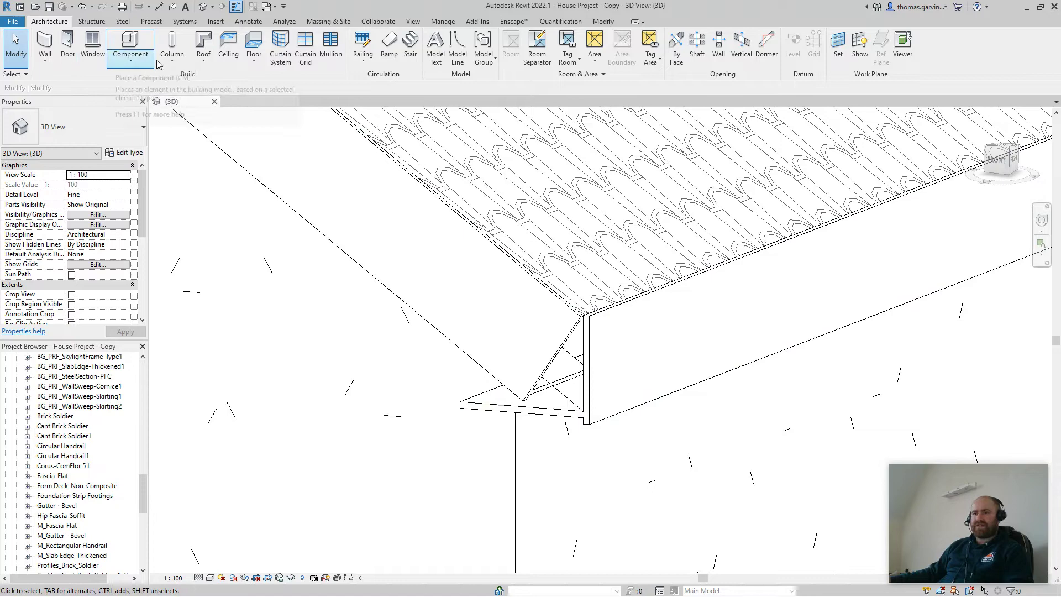
click(202, 61)
click(598, 326)
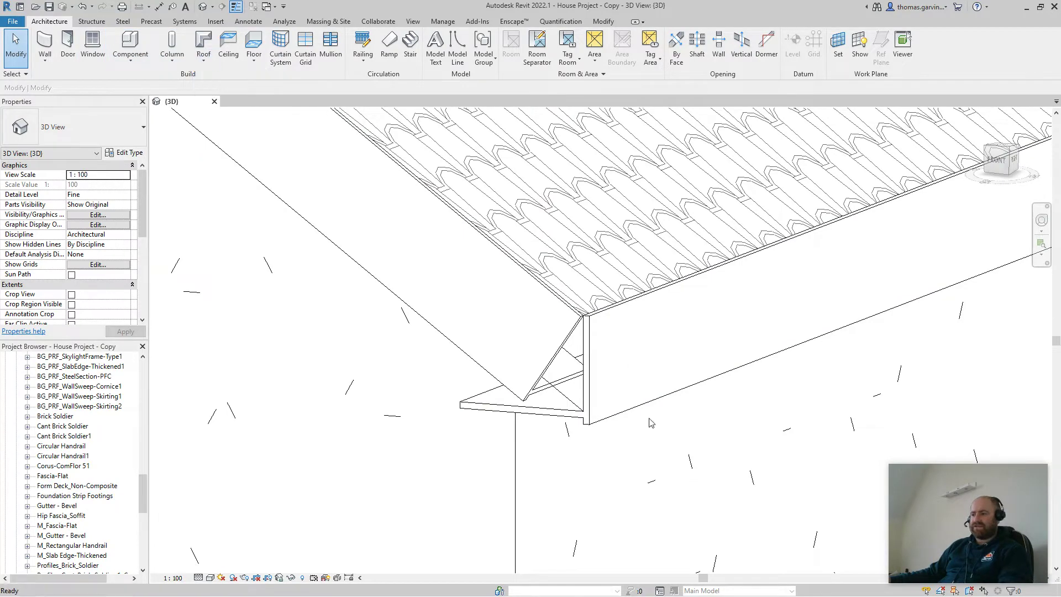
click(597, 327)
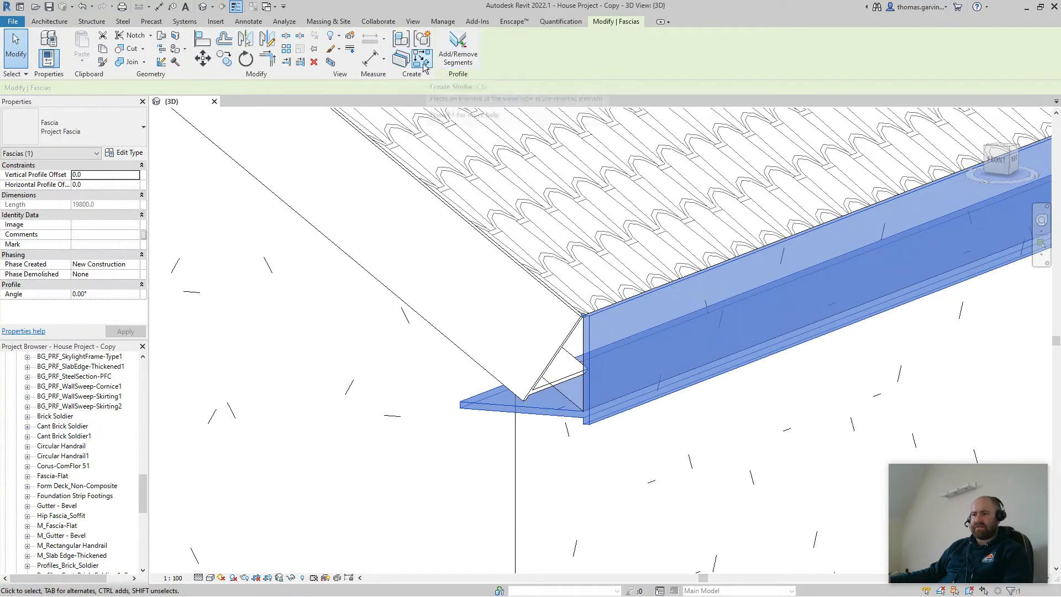
click(422, 58)
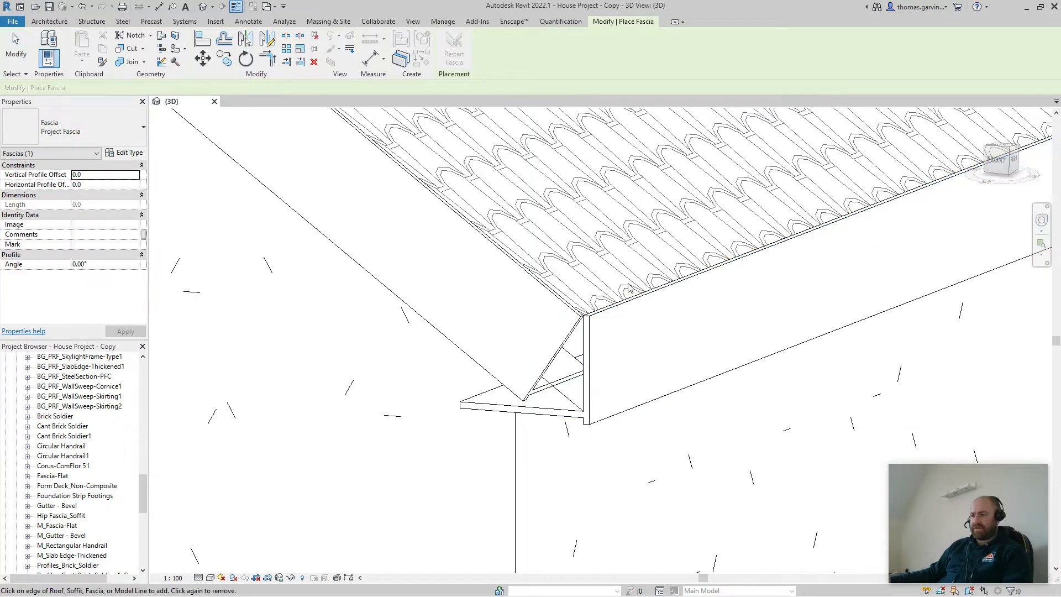
scroll(546, 393, up, 5)
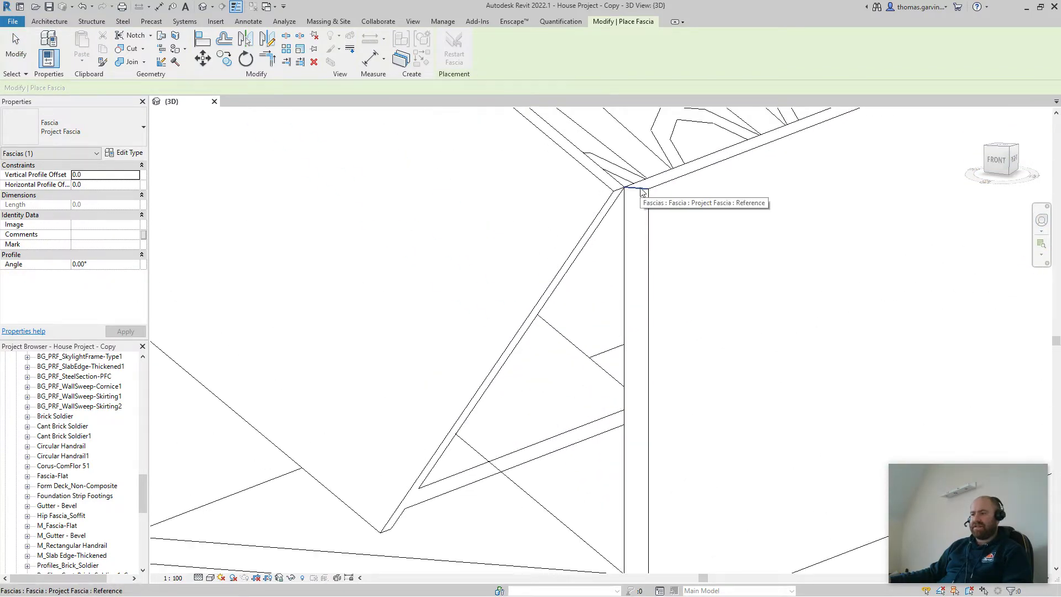
click(635, 195)
scroll(628, 206, down, 4)
key(Escape)
key(Escape)
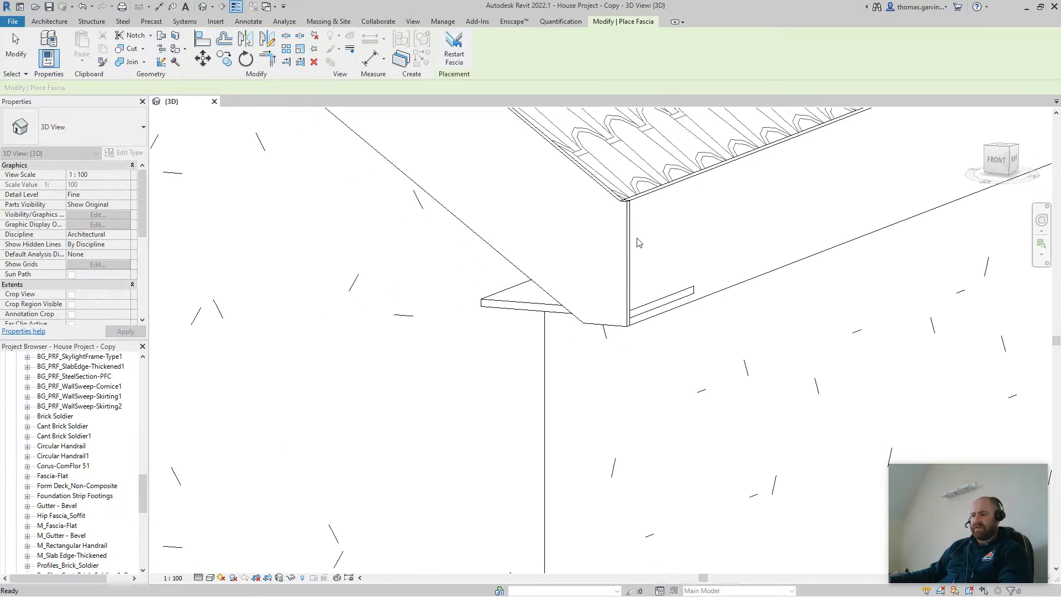
- Stretch the short return fascia across the open eaves end, snapping its segment end to the sloping gable fascia's lower edge
click(627, 222)
shift+middle_drag(424, 363, 612, 448)
middle_drag(493, 372, 564, 440)
scroll(442, 234, up, 3)
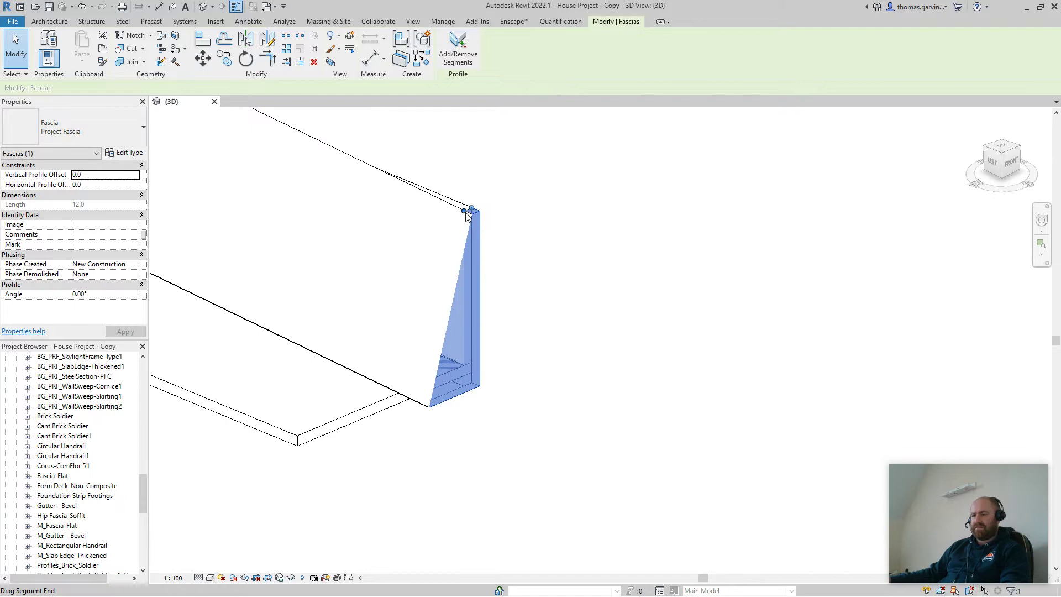
drag(465, 213, 222, 315)
scroll(237, 349, down, 2)
shift+middle_drag(284, 407, 237, 404)
scroll(236, 406, up, 5)
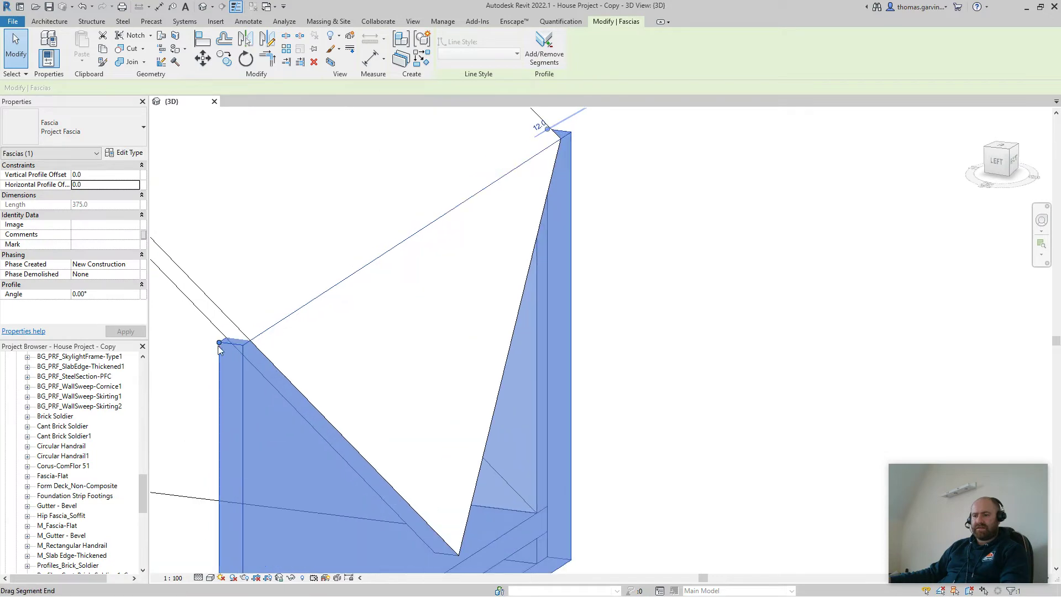
drag(219, 343, 225, 339)
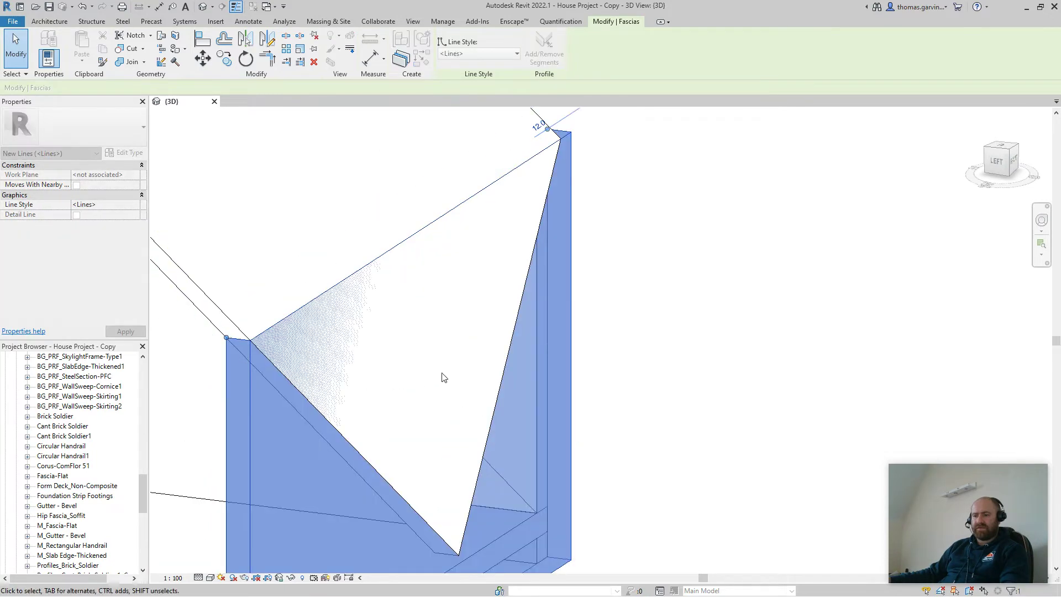
- Create a similar Project Fascia on the short top end edge of the eaves fascia at the front gable's other corner
scroll(456, 365, down, 4)
shift+middle_drag(485, 352, 602, 332)
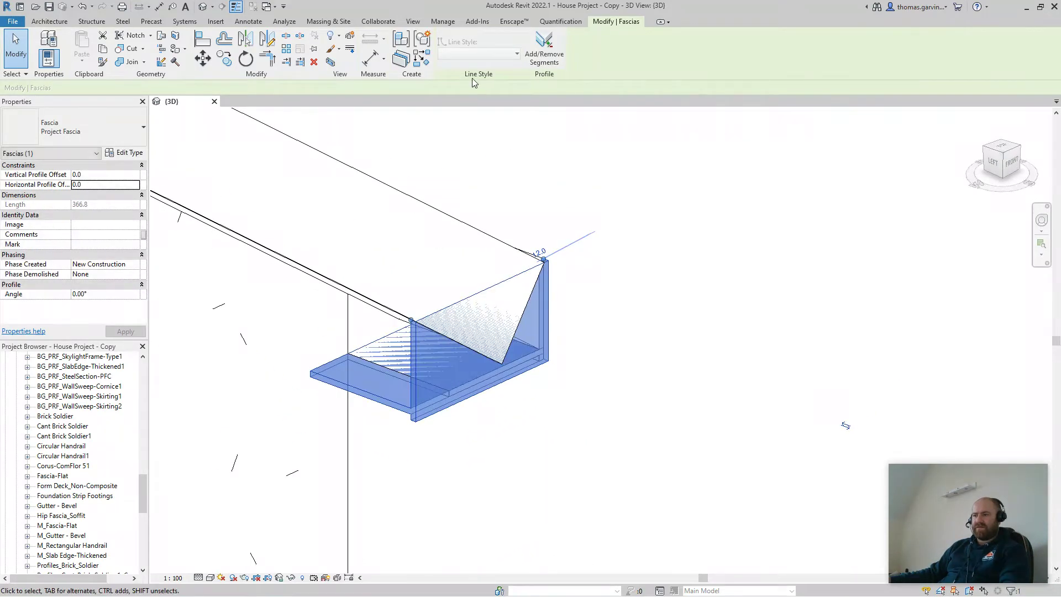
click(420, 65)
scroll(514, 249, down, 6)
middle_drag(545, 304, 575, 290)
middle_drag(393, 147, 420, 304)
scroll(404, 297, up, 5)
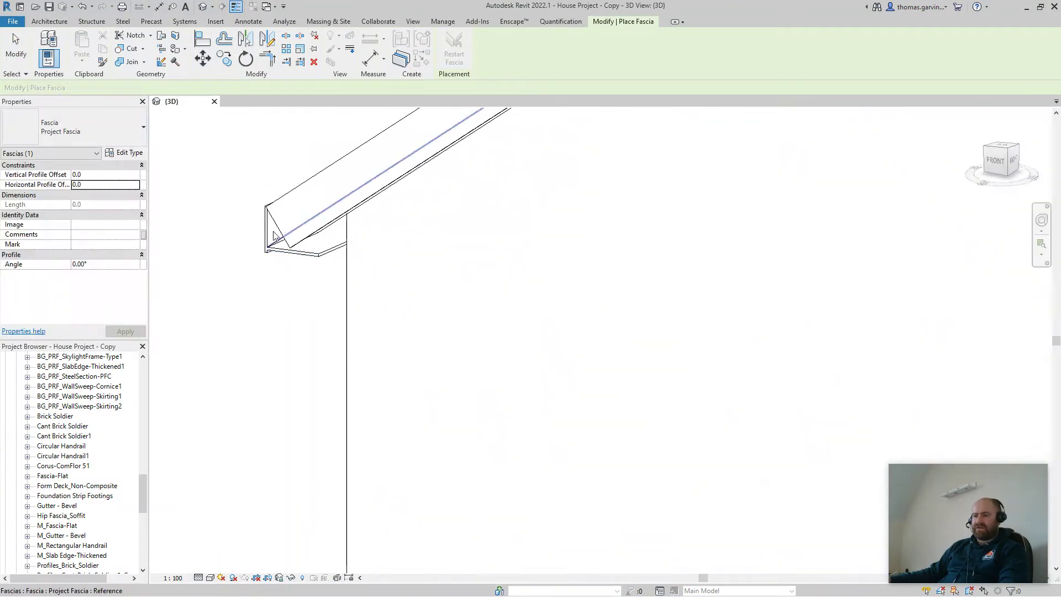
scroll(304, 218, up, 5)
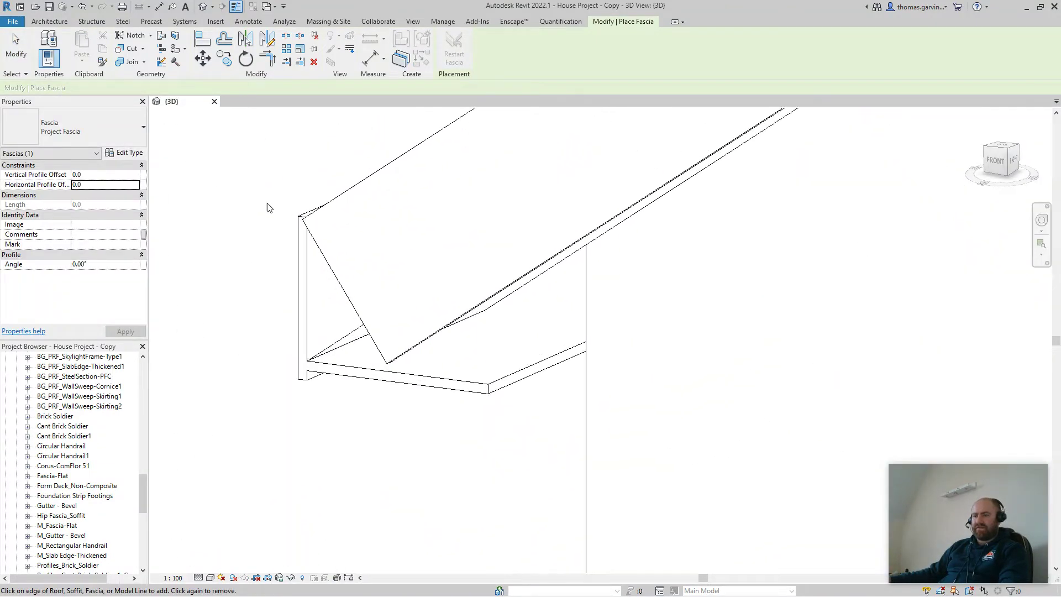
click(304, 220)
key(Escape)
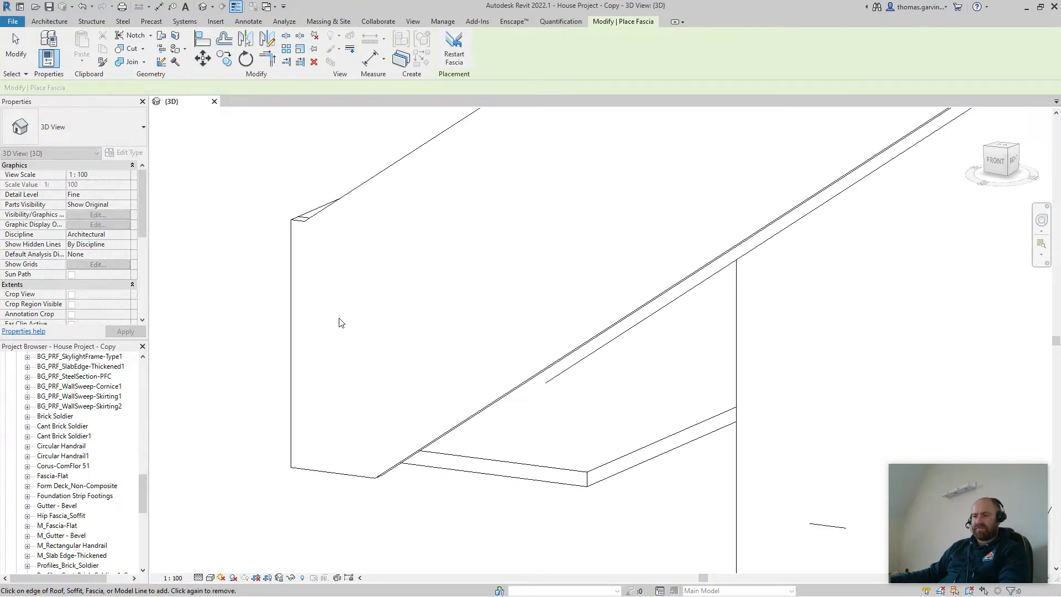
- Stretch this short return fascia across the open eaves end, aligning its segment end with the outer face of the sloping gable fascia
click(292, 293)
middle_drag(329, 244, 304, 219)
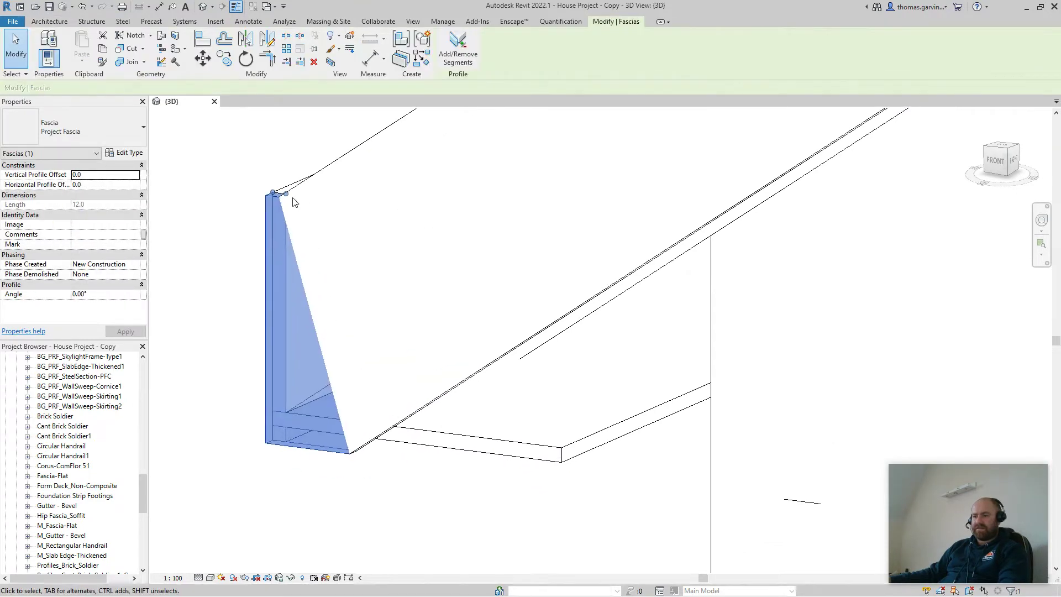
drag(288, 194, 741, 252)
shift+middle_drag(803, 288, 794, 304)
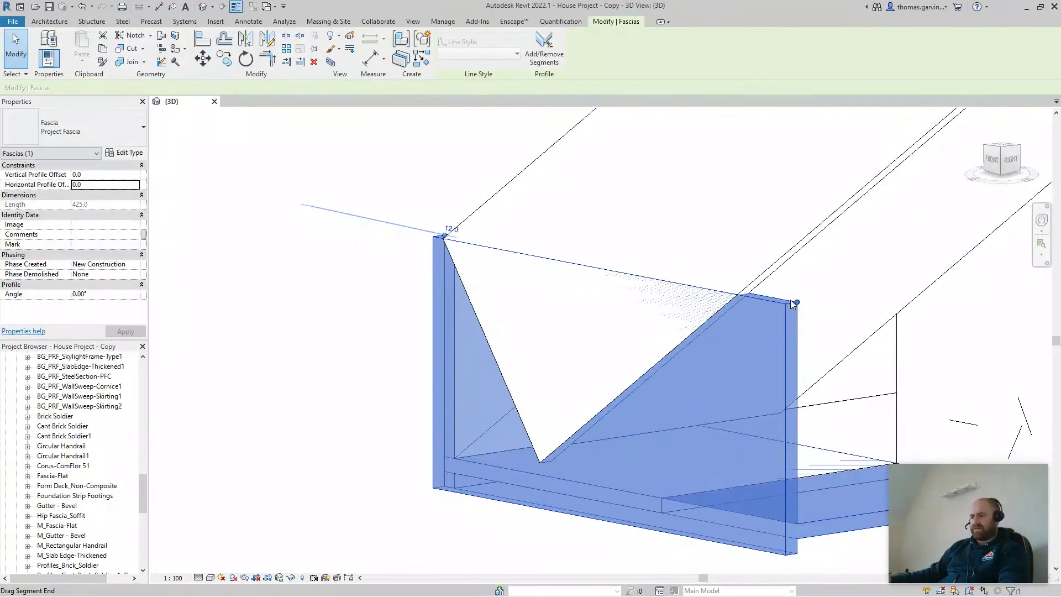
drag(798, 303, 751, 293)
scroll(752, 287, down, 2)
click(559, 254)
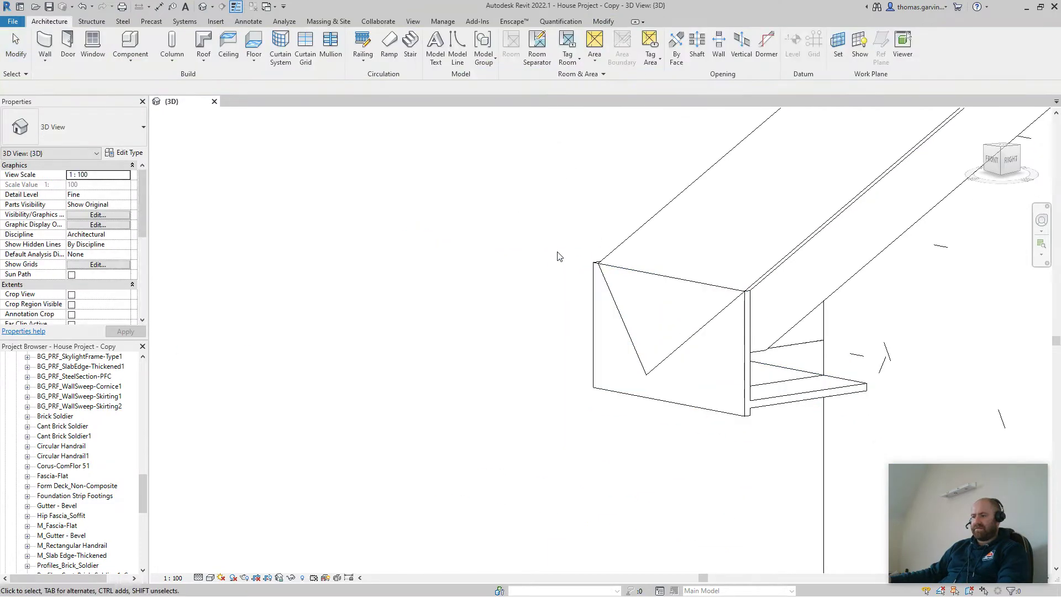
- Duplicate the Hip Fascia_Soffit profile type F179.5 S250 and name the copy F249.5 S250
scroll(556, 260, down, 1)
scroll(554, 323, down, 4)
middle_drag(593, 314, 427, 314)
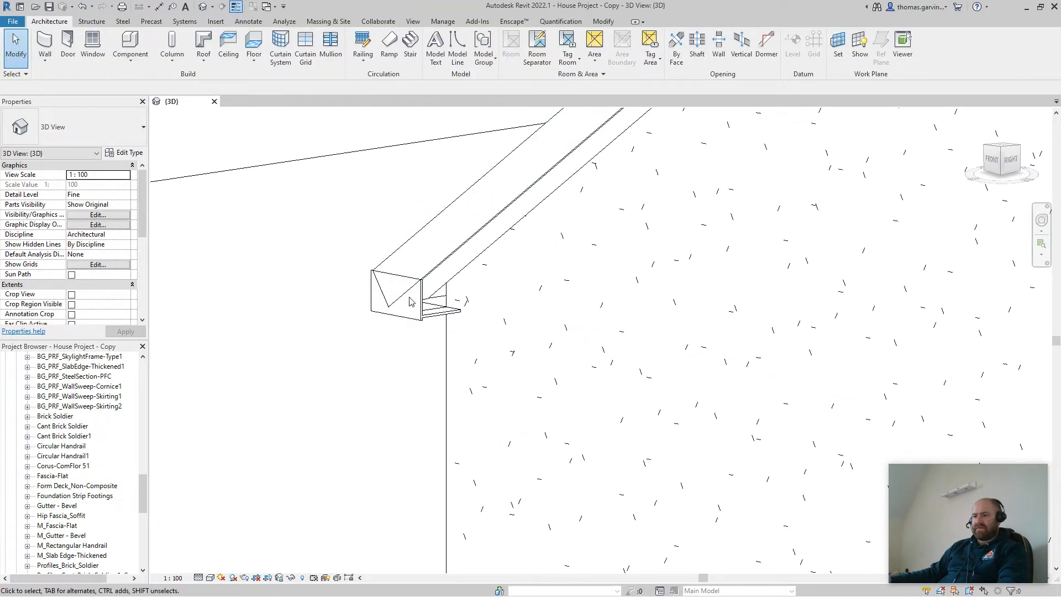
scroll(428, 310, up, 5)
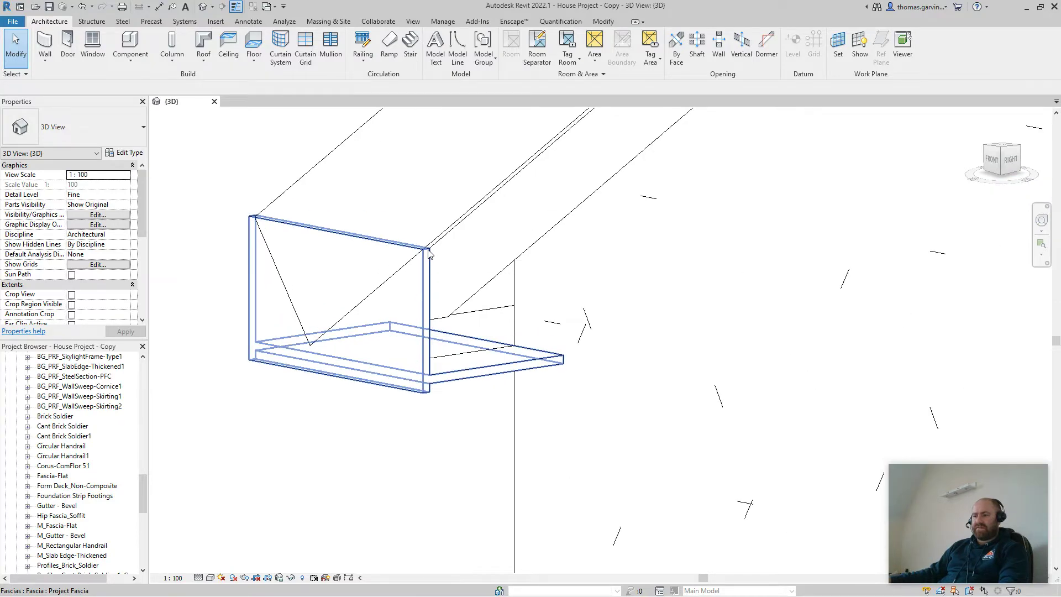
shift+middle_drag(430, 253, 441, 287)
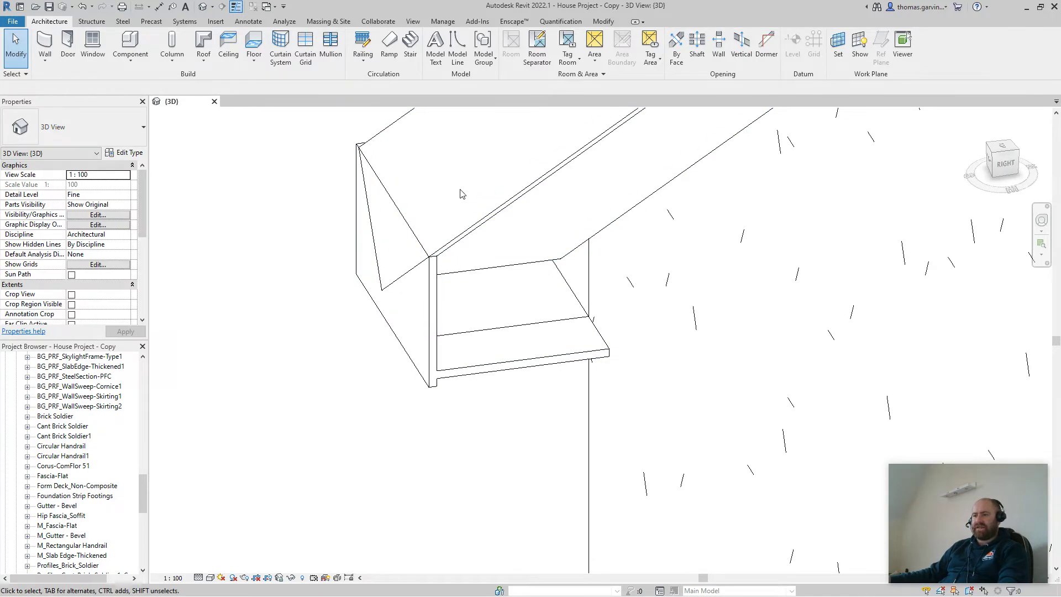
scroll(409, 328, down, 3)
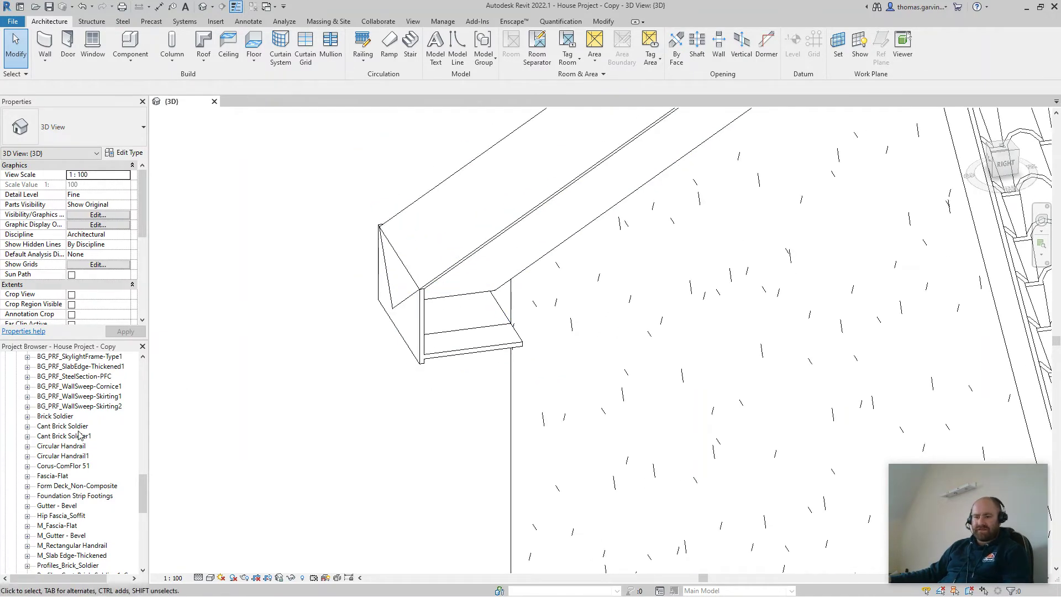
mouse_move(142, 504)
mouse_down()
mouse_move(149, 431)
mouse_move(147, 503)
mouse_up()
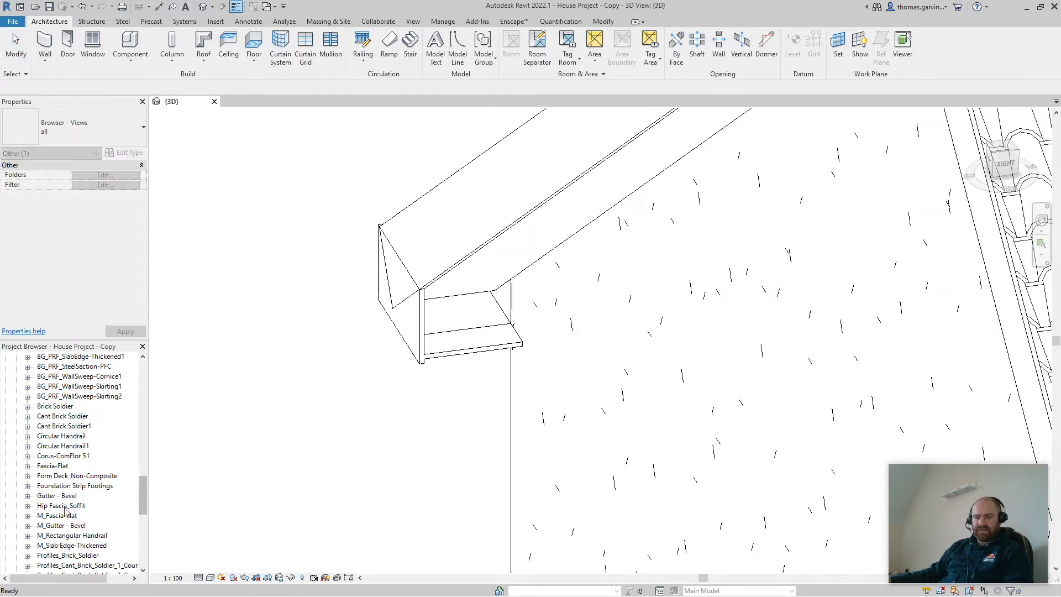
click(27, 507)
scroll(81, 503, down, 1)
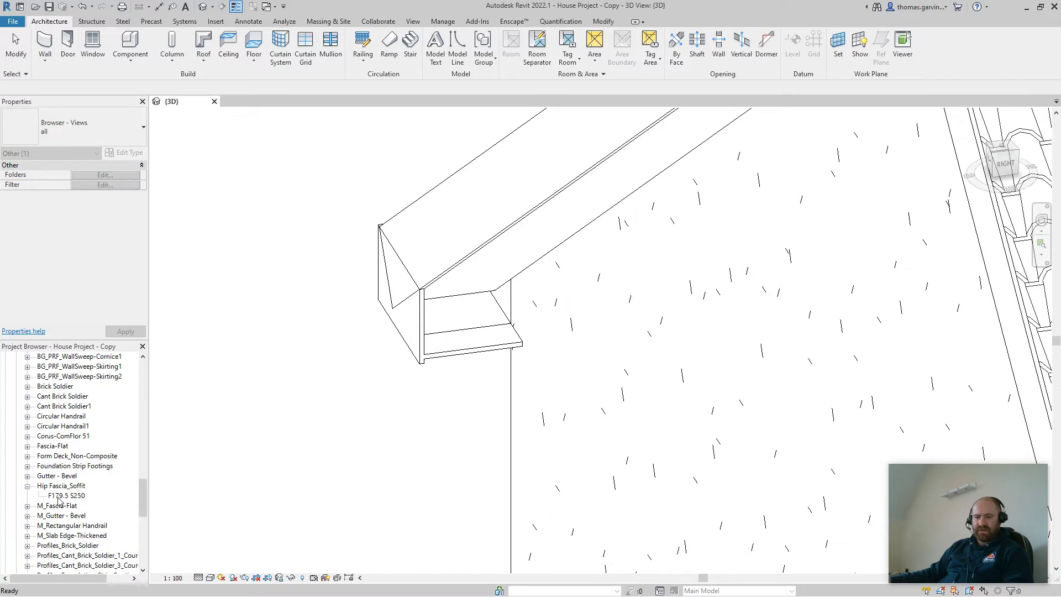
right_click(59, 497)
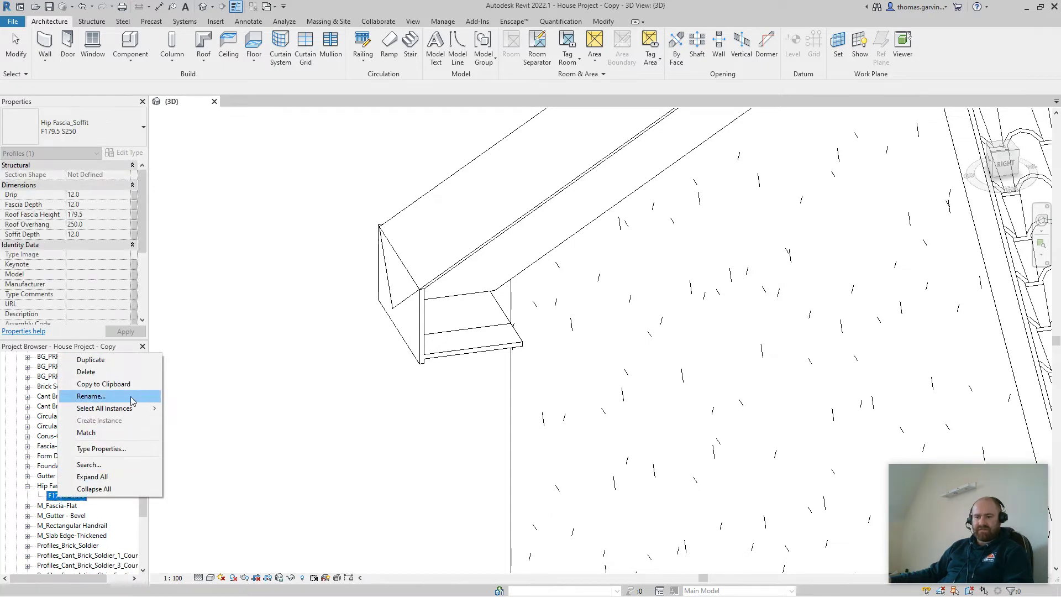
click(90, 360)
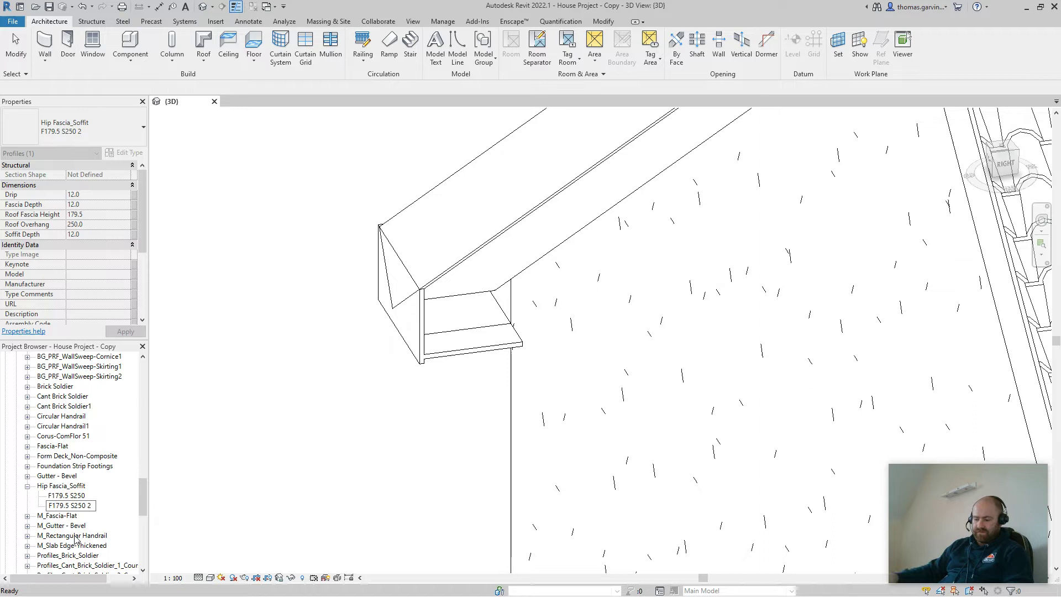
key(BackSpace)
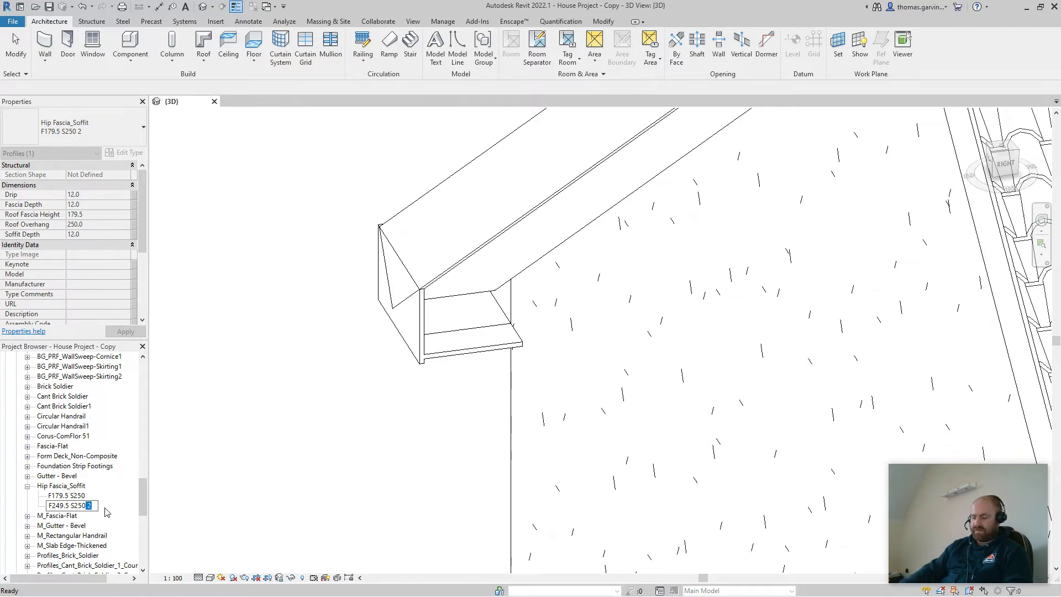
key(Return)
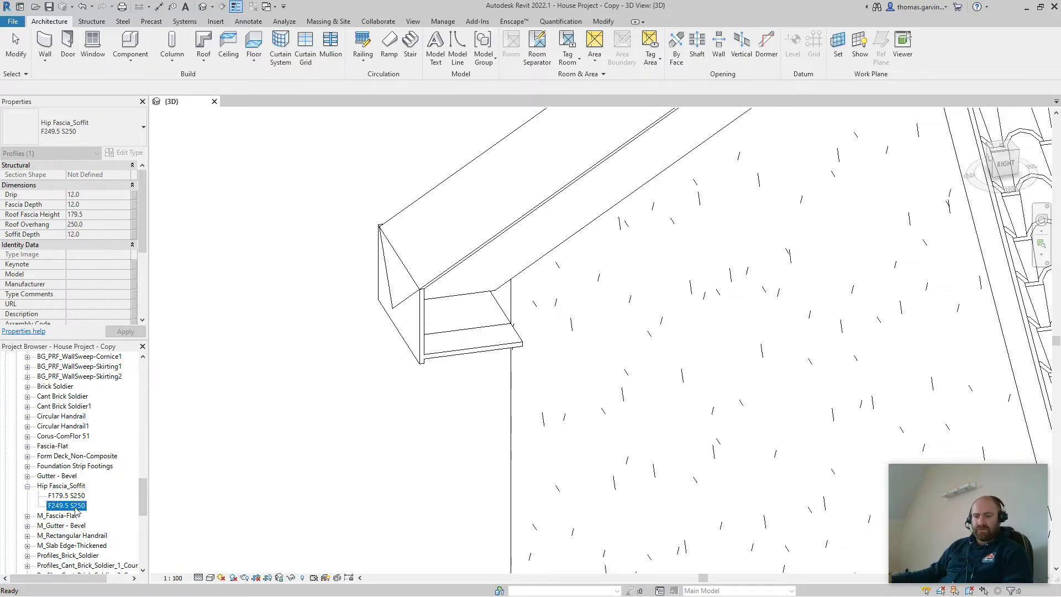
- Set the Roof Fascia Height of the F249.5 S250 profile type to 249.5
double_click(71, 505)
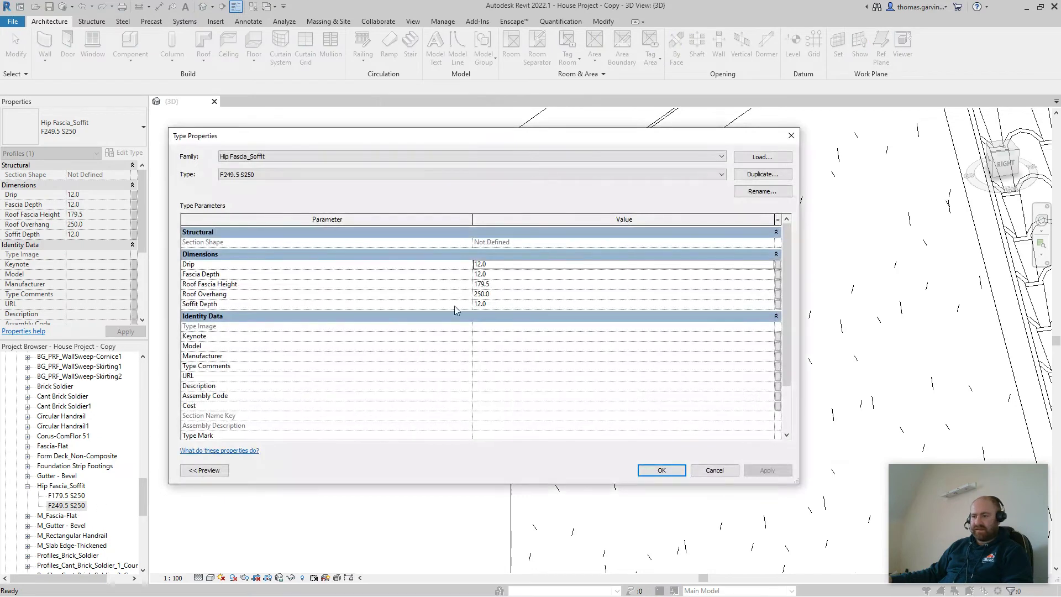
click(484, 285)
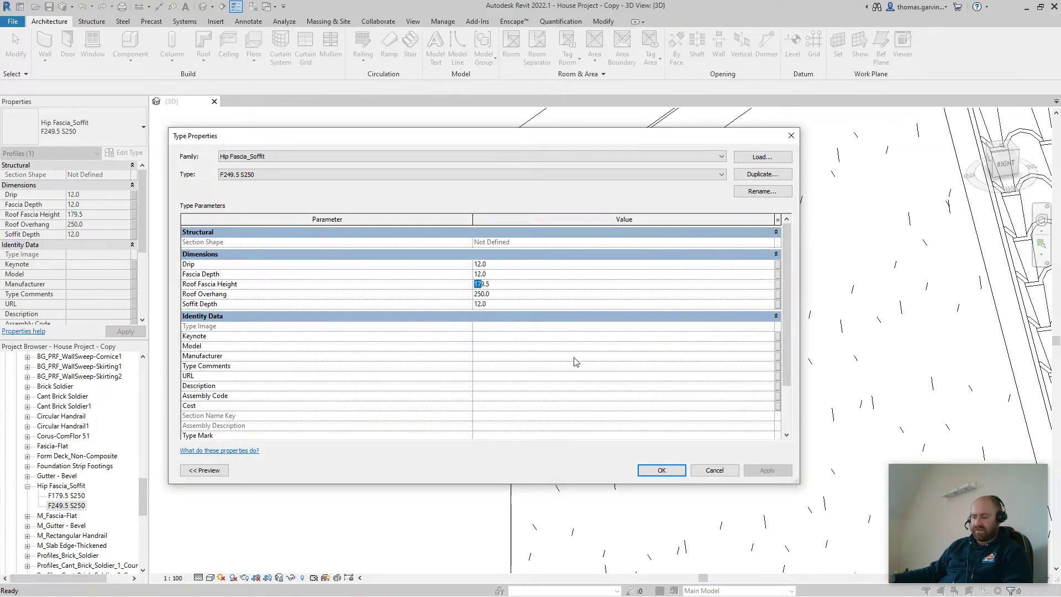
text(24)
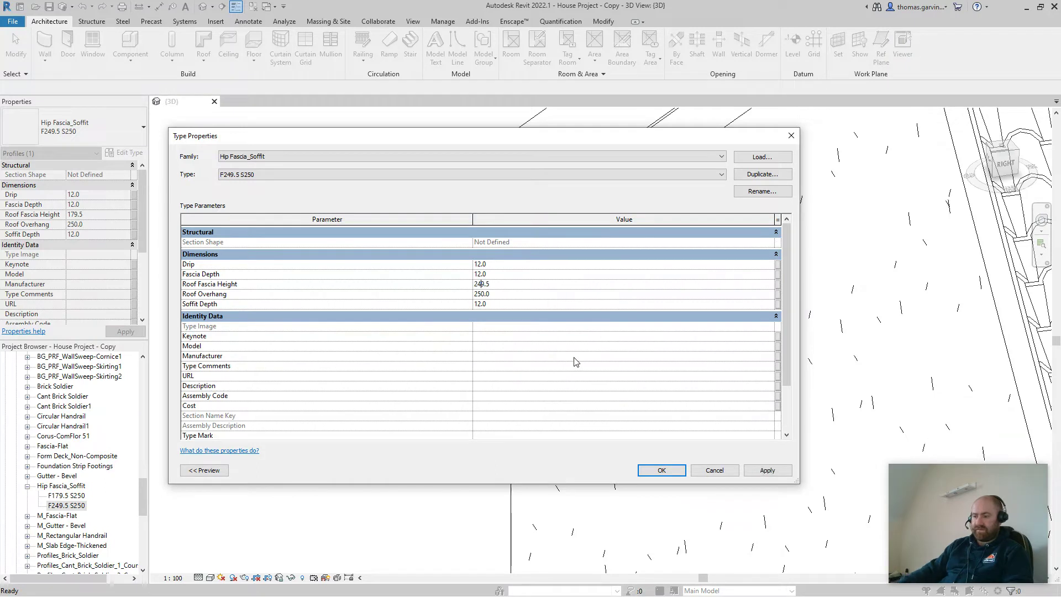
click(535, 297)
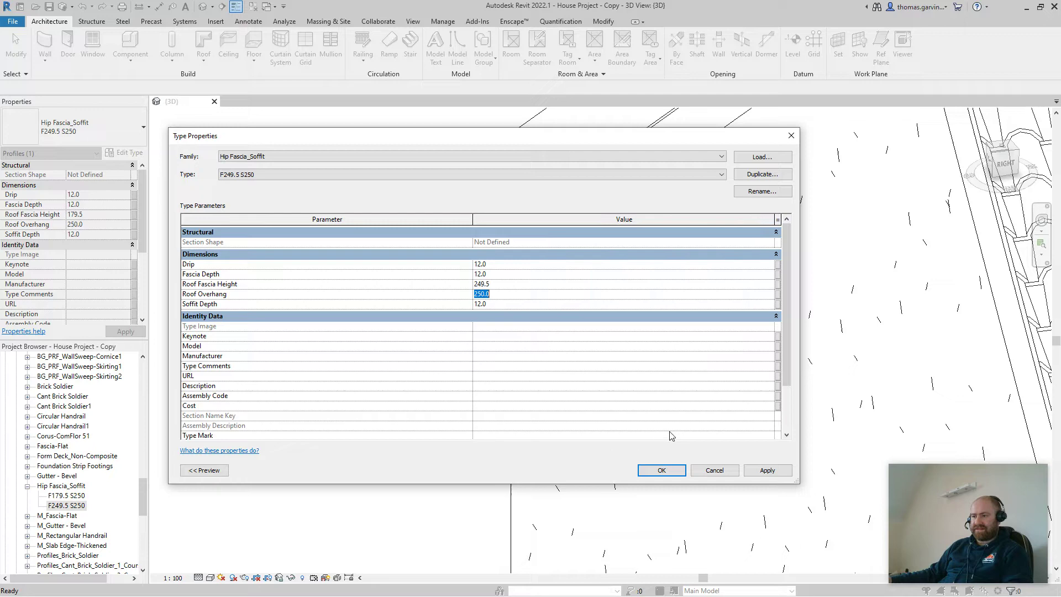
click(663, 471)
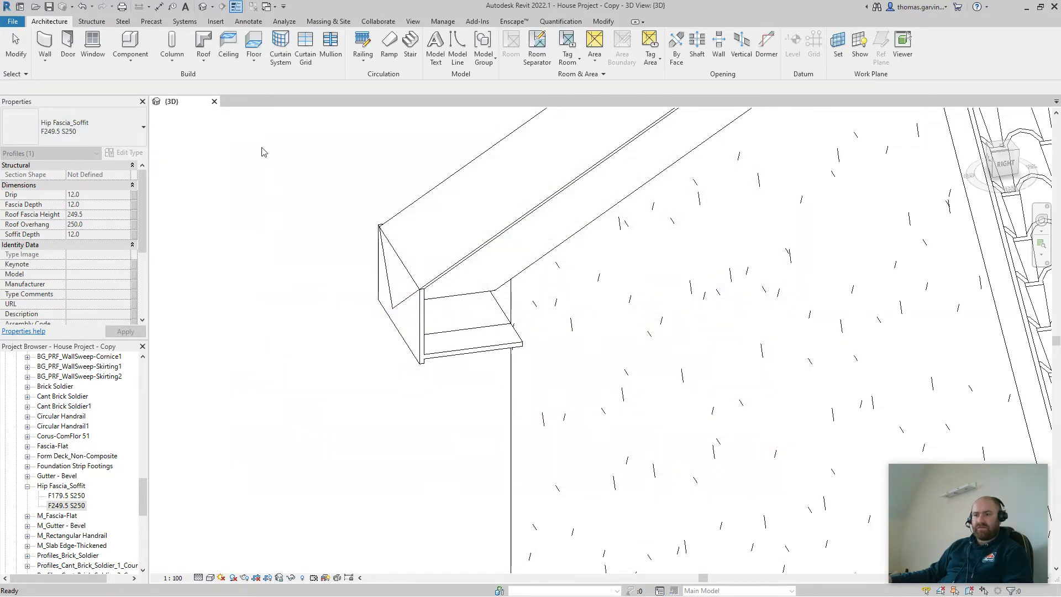
- Start a roof fascia and duplicate its type as Project Fascia 2, using the profile Hip Fascia_Soffit : F249.5 S250
click(204, 62)
click(244, 172)
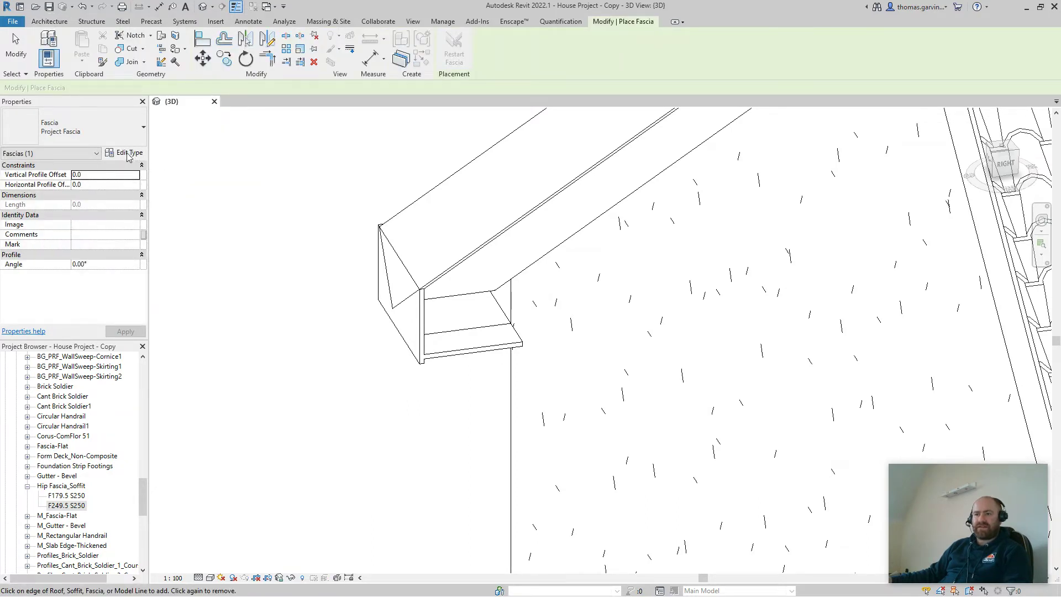
click(126, 154)
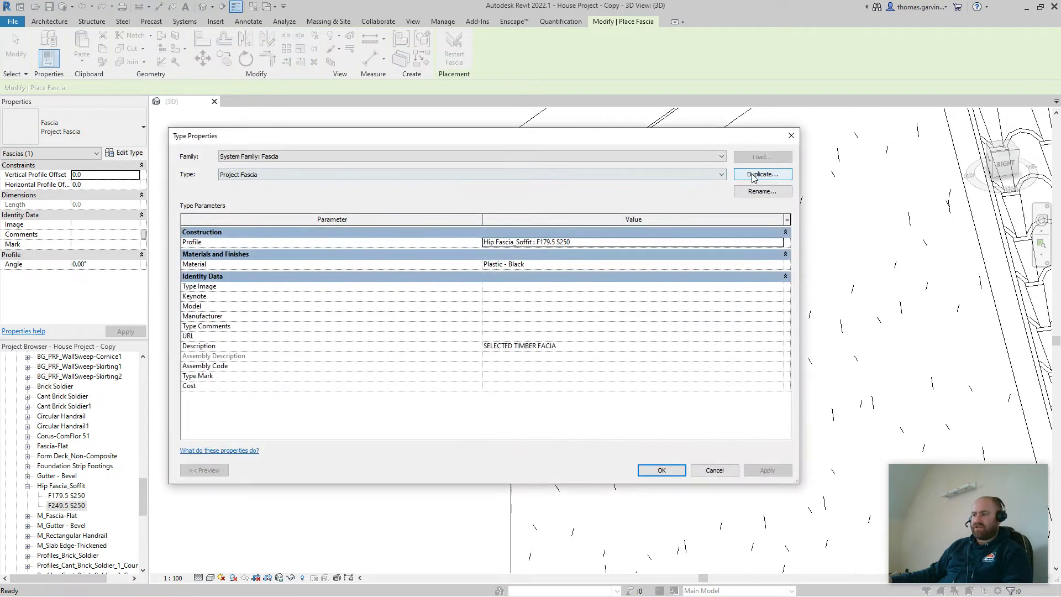
click(753, 175)
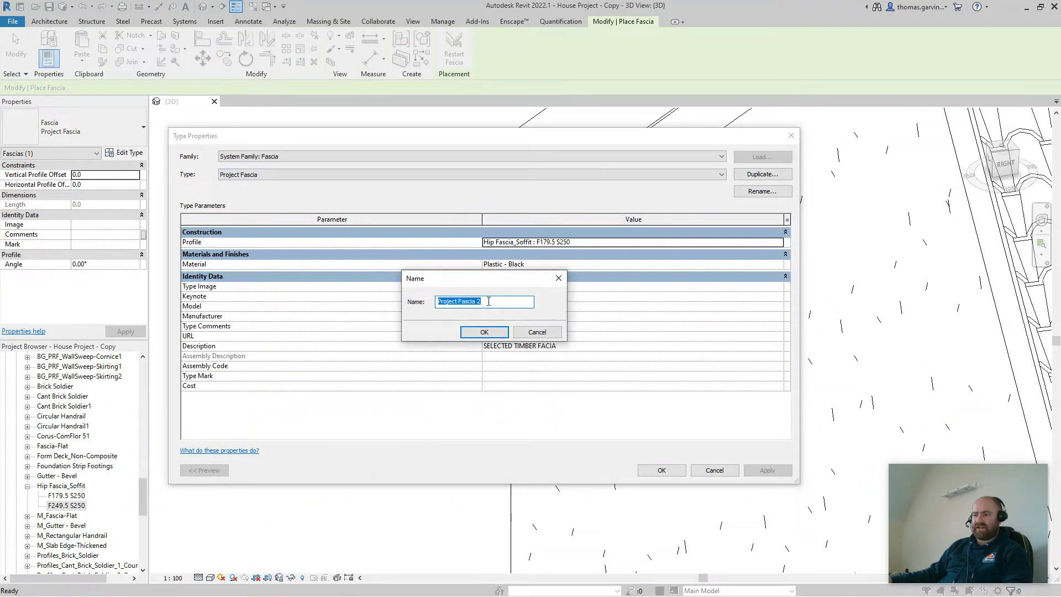
click(484, 332)
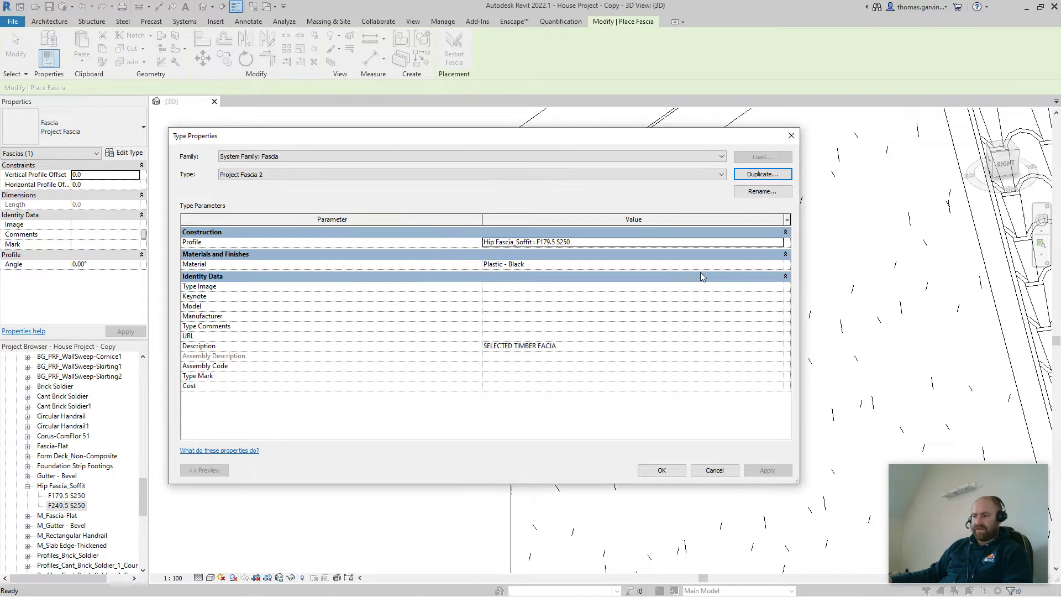
click(779, 244)
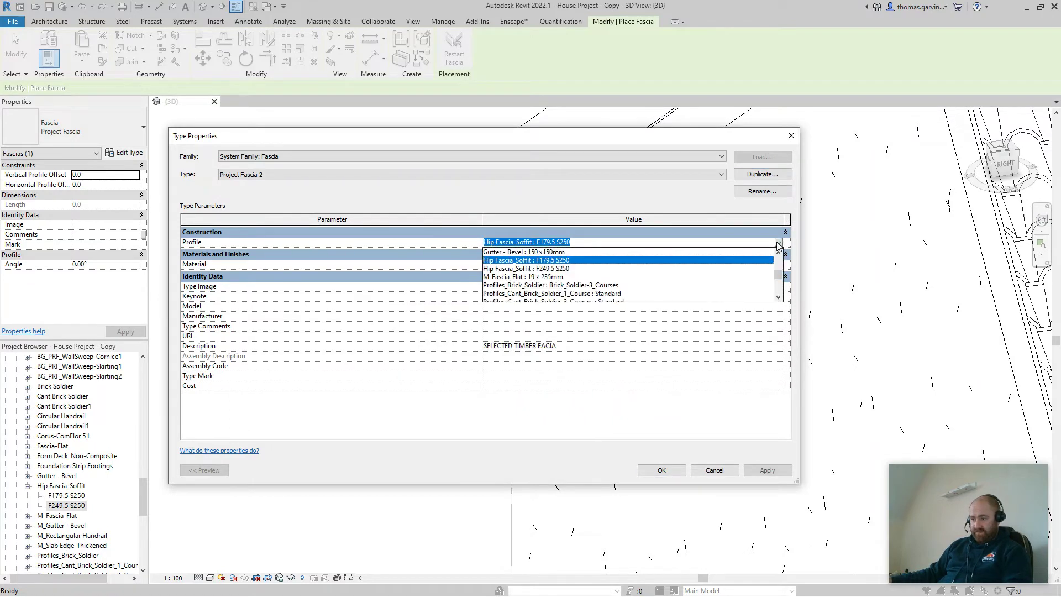
click(552, 269)
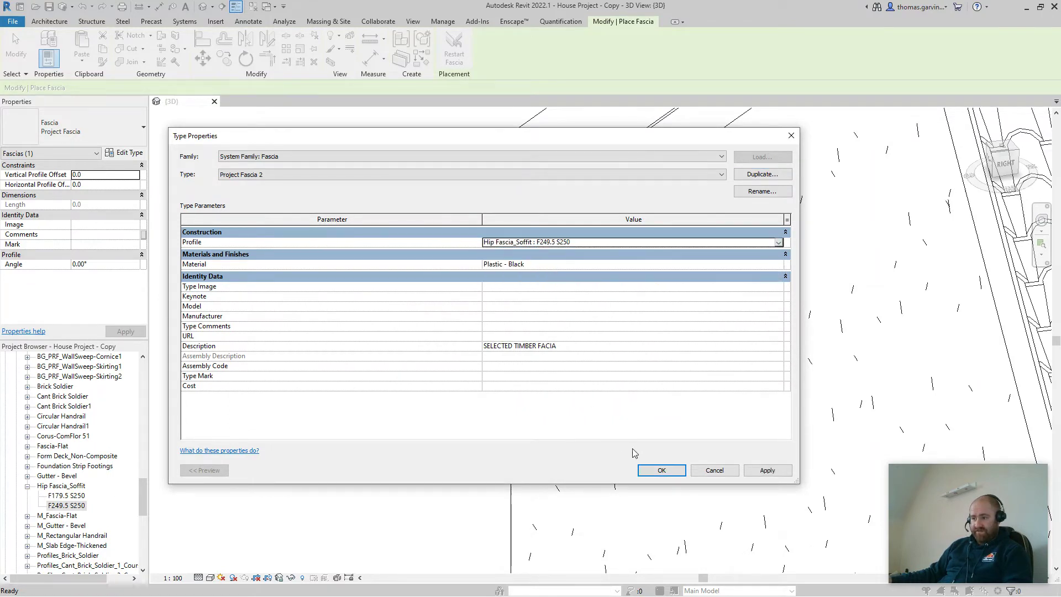
click(662, 470)
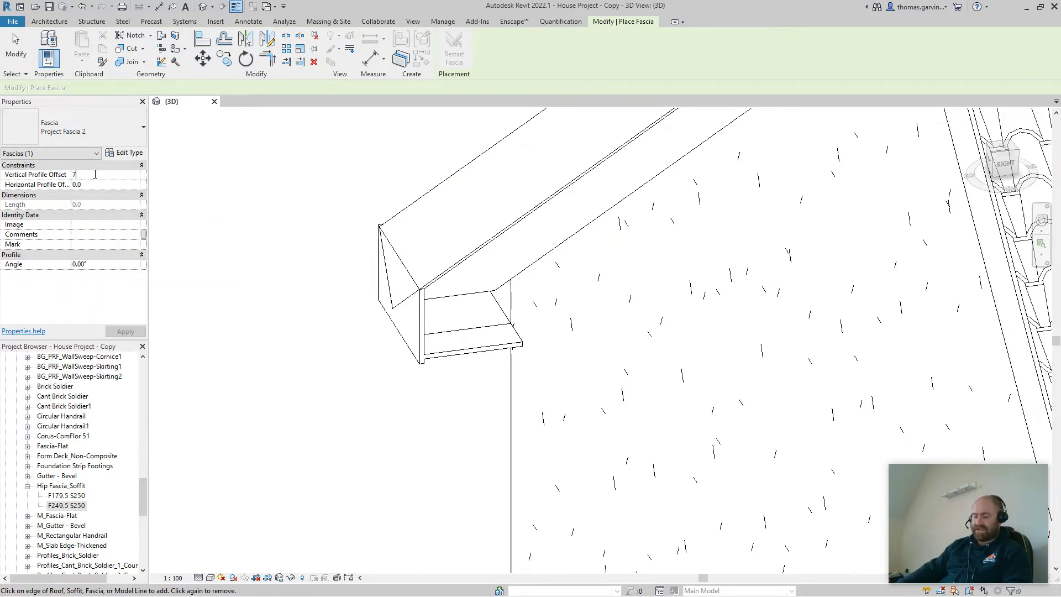
- Place a Project Fascia 2 with a vertical profile offset of 70 on the return fascia's short top end edge
key(Return)
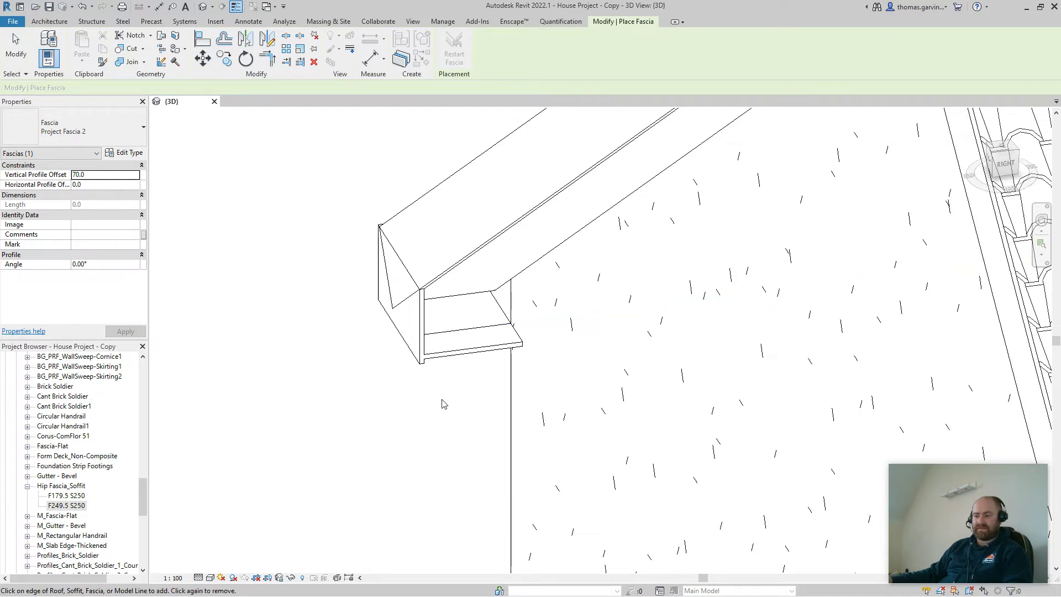
scroll(443, 404, up, 6)
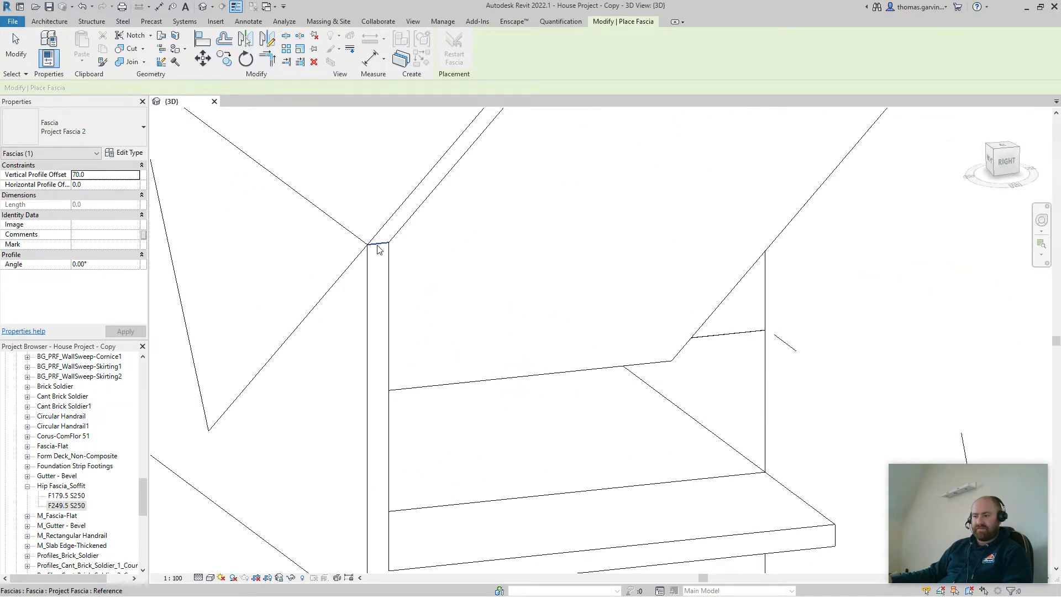
click(380, 250)
scroll(422, 367, down, 4)
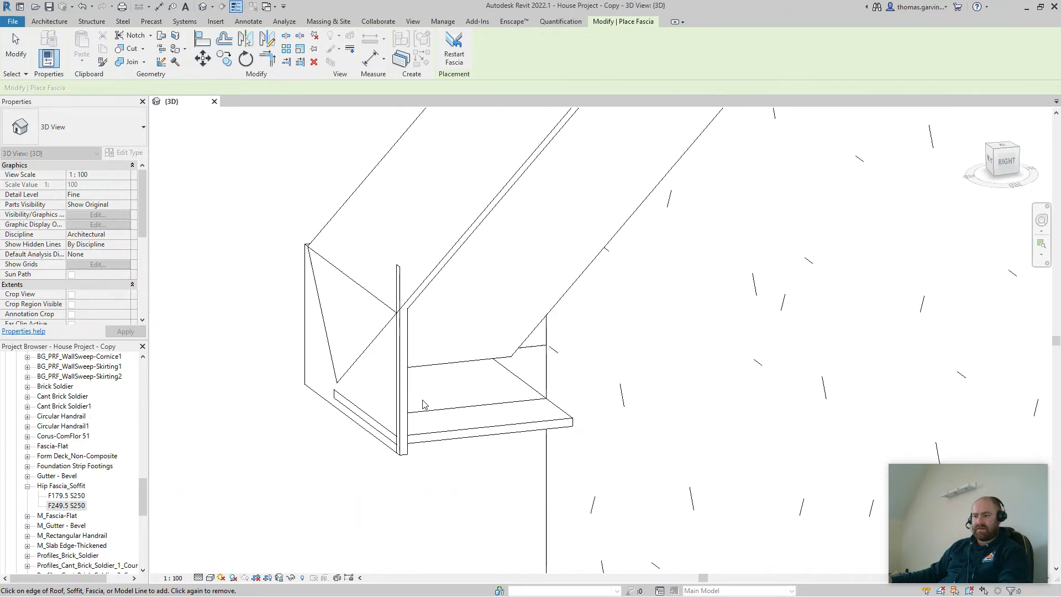
key(Escape)
- Stretch the Project Fascia 2 piece to about 262 mm long so it covers the open side of the soffit box below the gable fascia
click(403, 343)
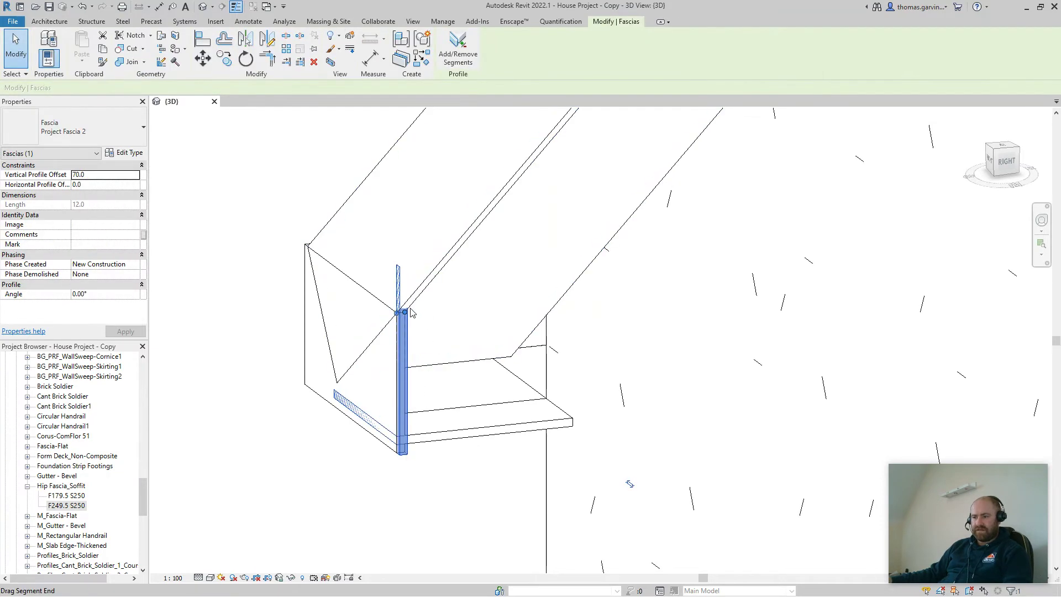
drag(405, 312, 574, 296)
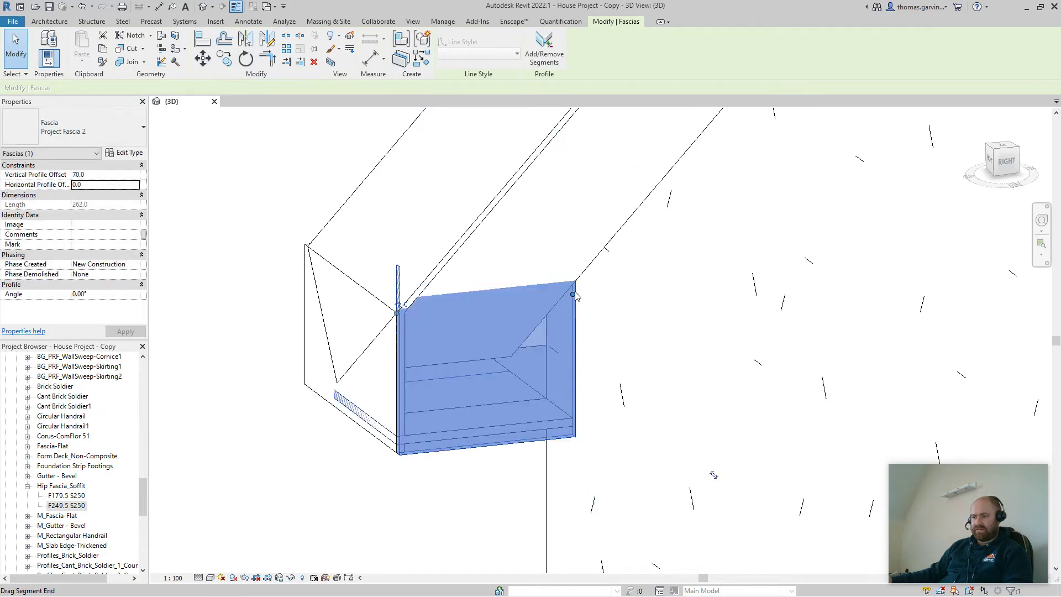
click(403, 468)
scroll(457, 471, down, 2)
scroll(494, 466, down, 2)
scroll(628, 486, down, 2)
middle_drag(628, 485, 332, 243)
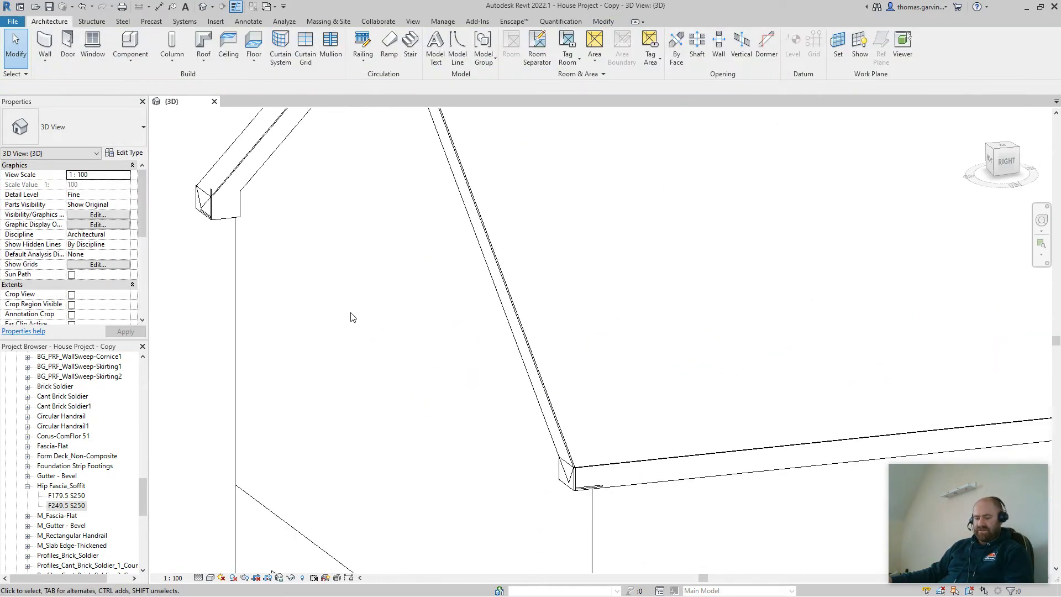
- Place a Project Fascia 2 on the short top end edge of the return fascia at the gable's opposite eaves corner
scroll(351, 317, down, 3)
shift+middle_drag(350, 318, 648, 349)
scroll(672, 270, up, 2)
scroll(607, 276, up, 4)
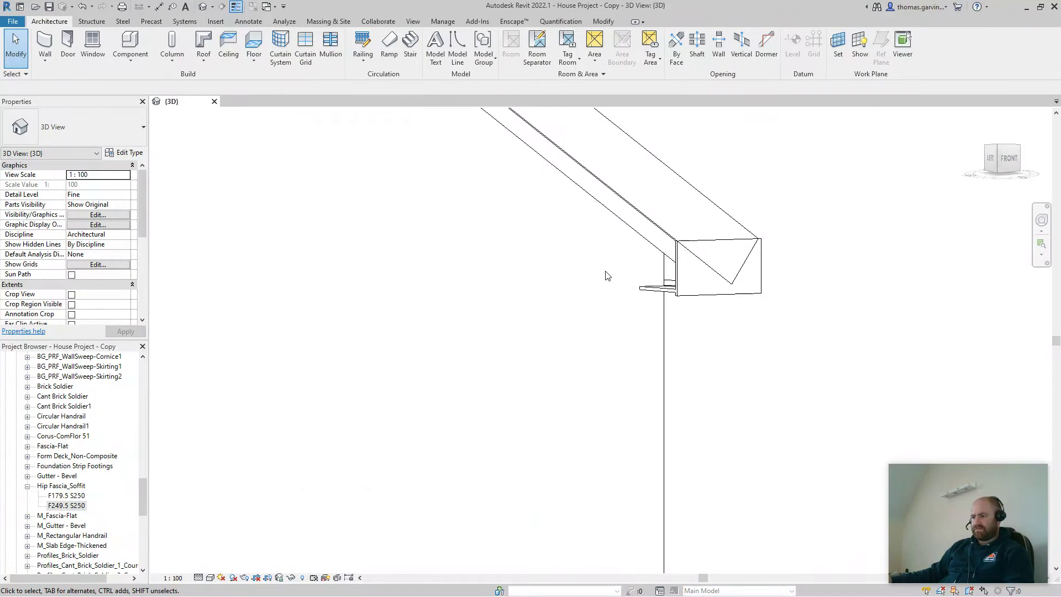
scroll(645, 267, up, 2)
middle_drag(695, 261, 656, 362)
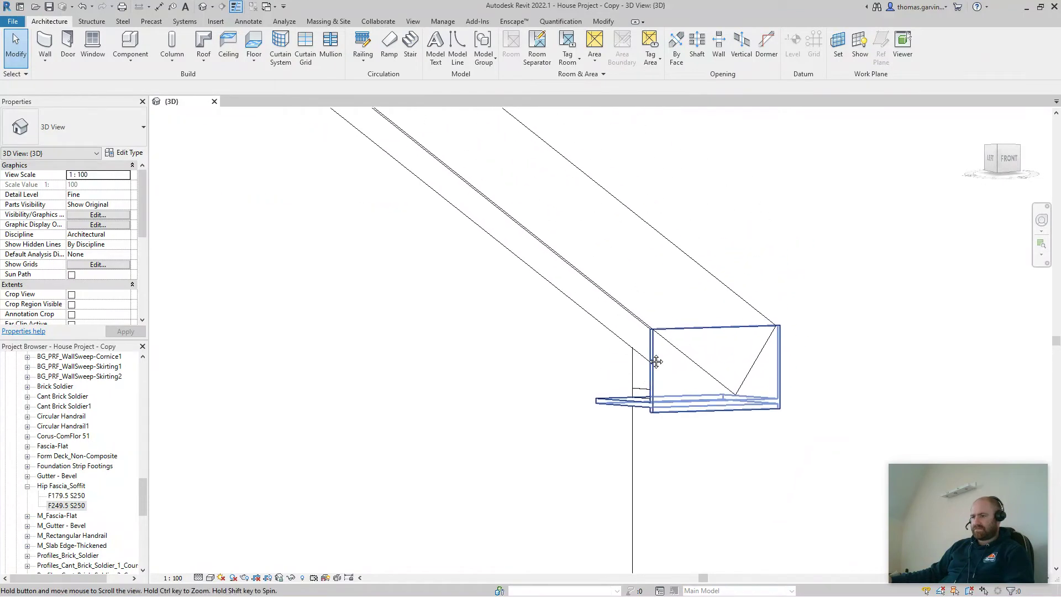
click(203, 58)
click(246, 171)
scroll(635, 268, up, 4)
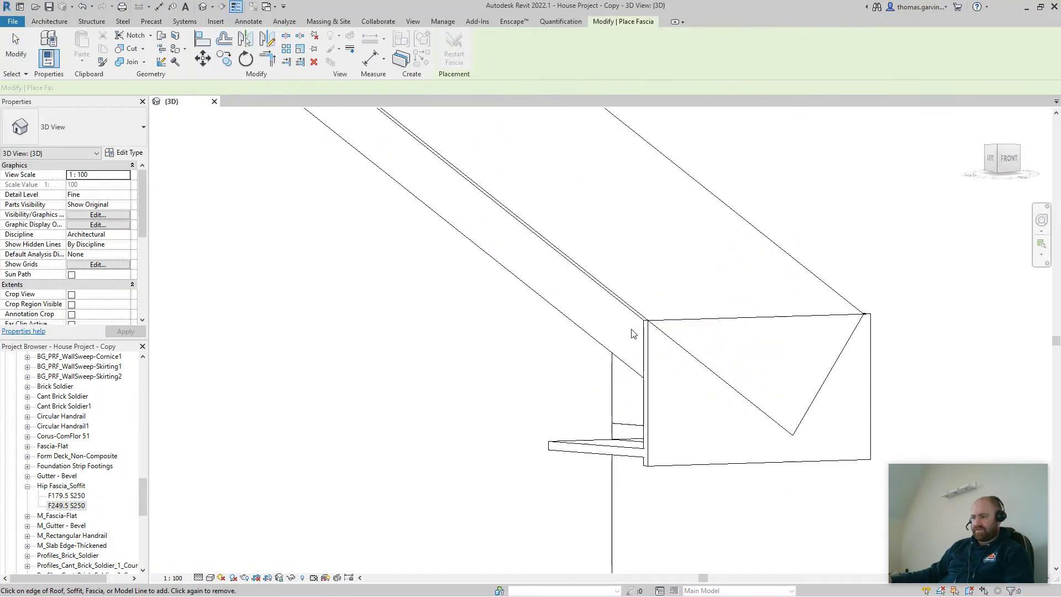
click(665, 316)
scroll(658, 343, down, 2)
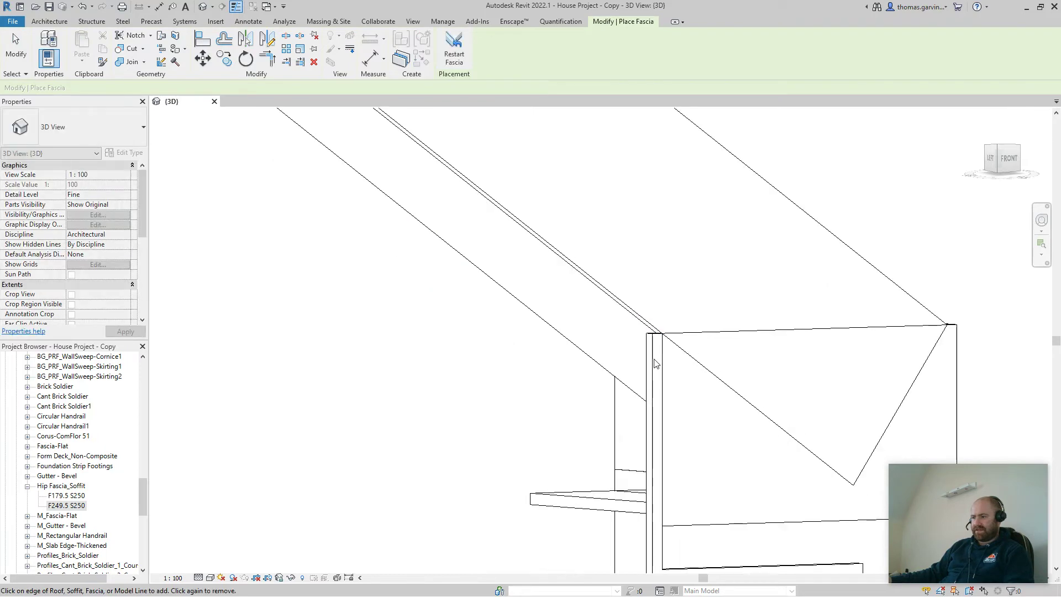
key(Escape)
- Set the vertical profile offset of the newly placed Project Fascia 2 piece to 70
shift+middle_drag(649, 389, 671, 434)
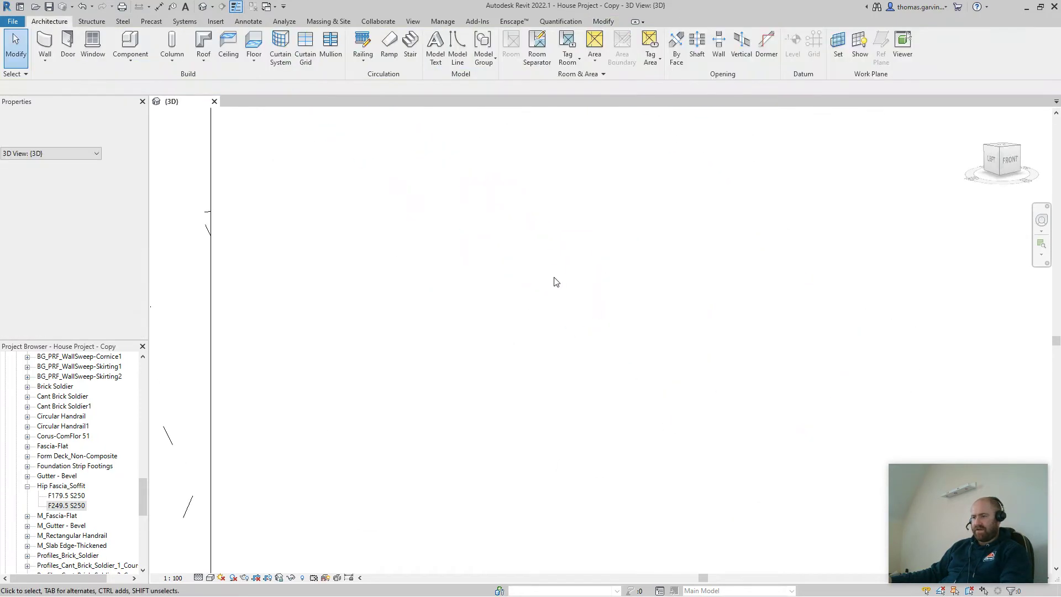
scroll(554, 282, down, 2)
middle_drag(548, 283, 614, 501)
middle_drag(530, 305, 530, 321)
scroll(423, 252, up, 2)
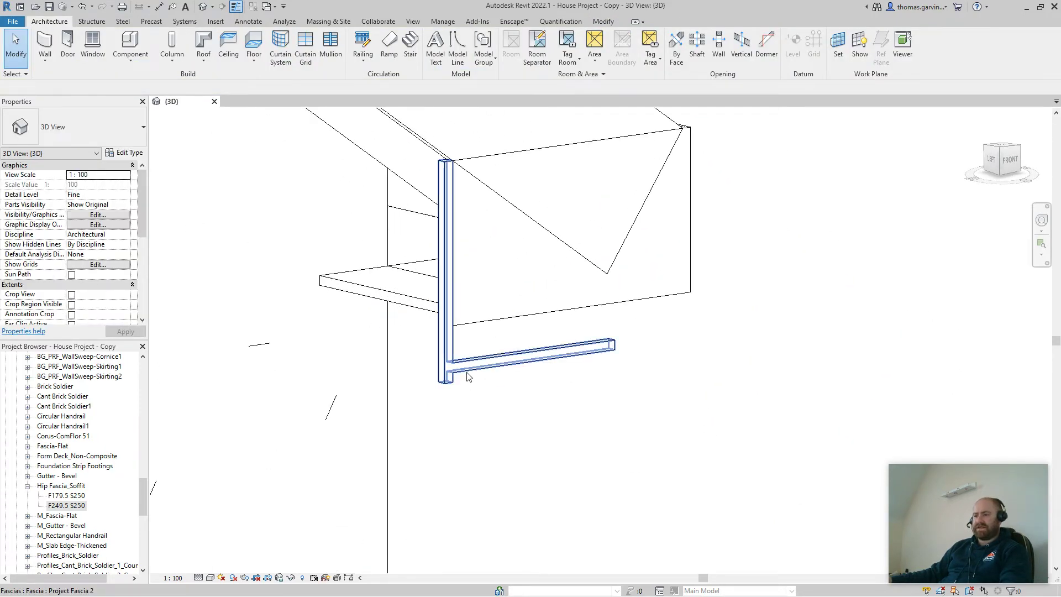
click(445, 251)
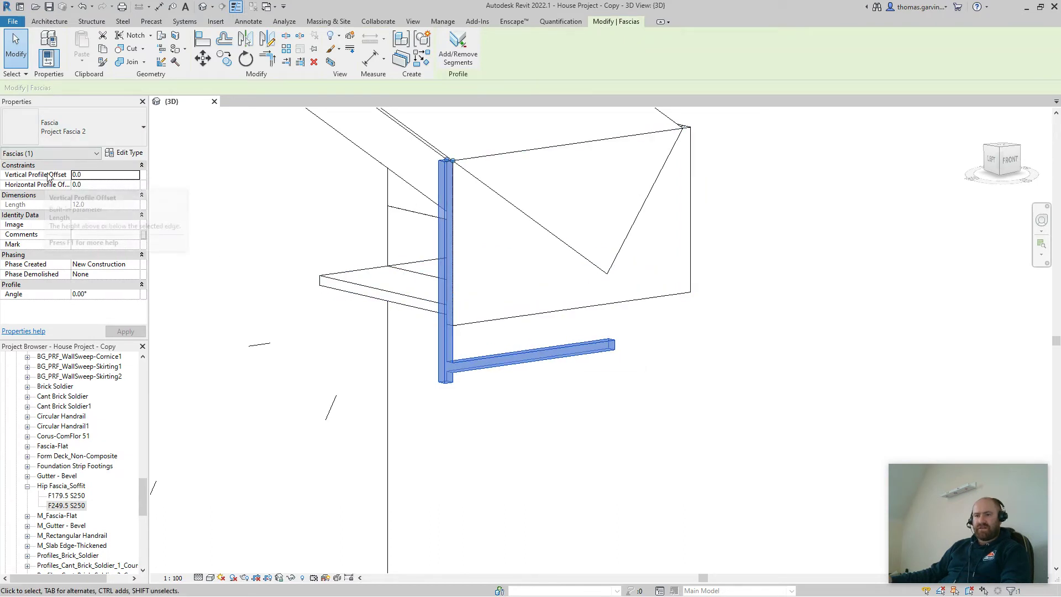
key(ctrl)
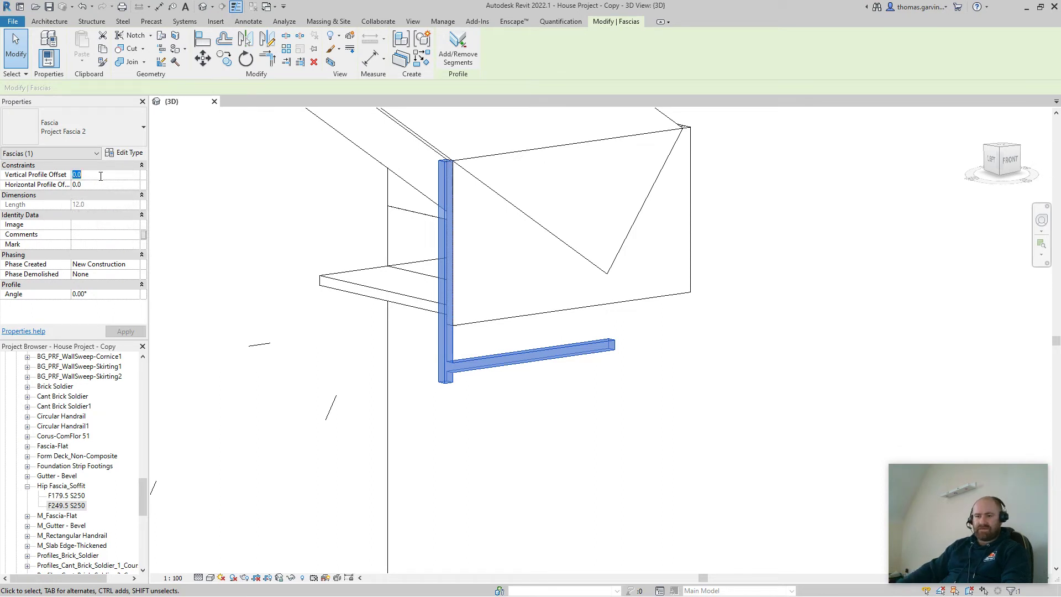
click(111, 334)
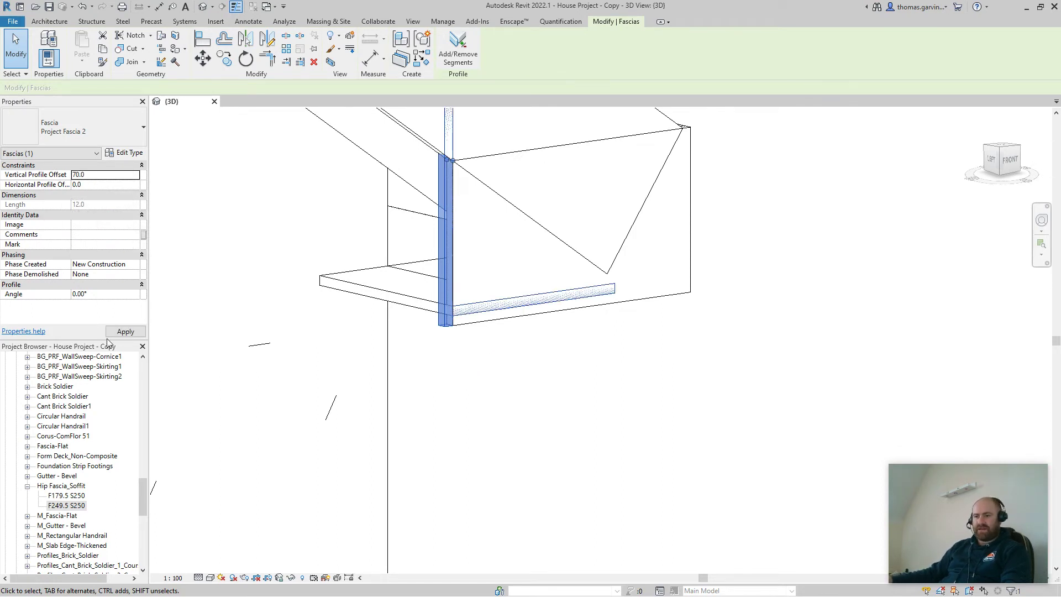
- Stretch this Project Fascia 2 piece to 262 mm long so it closes the inner side of the soffit box
shift+middle_drag(479, 362, 536, 435)
drag(452, 227, 357, 221)
scroll(365, 296, down, 3)
shift+middle_drag(367, 387, 387, 432)
scroll(299, 233, up, 2)
drag(385, 286, 344, 279)
shift+middle_drag(663, 370, 721, 409)
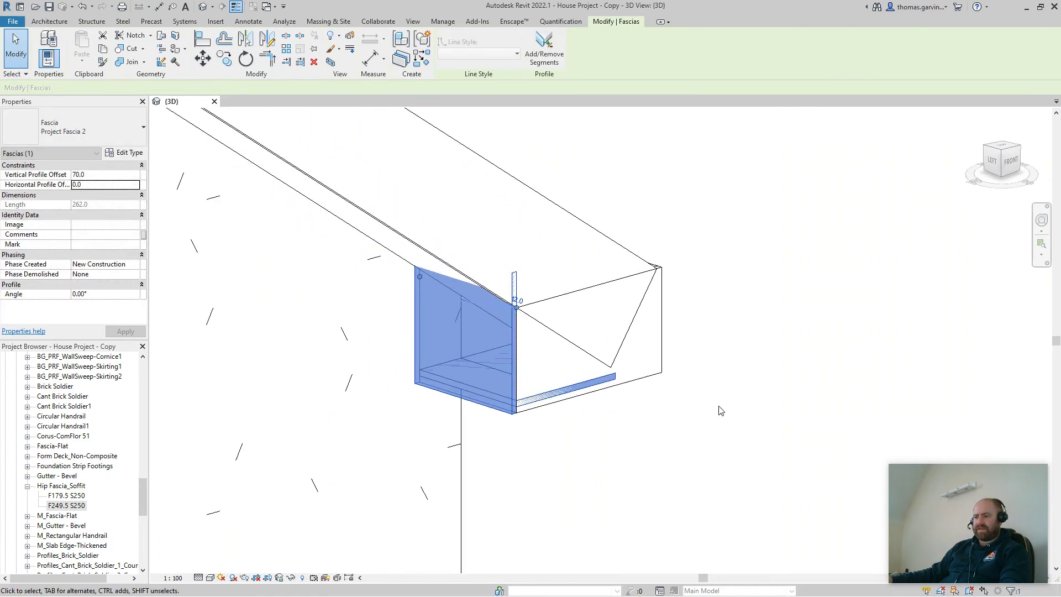
click(720, 409)
- Join the geometry of the Project Fascia 2 side piece with the adjoining return and gable fascias at this corner
scroll(723, 395, down, 3)
middle_drag(793, 289, 584, 220)
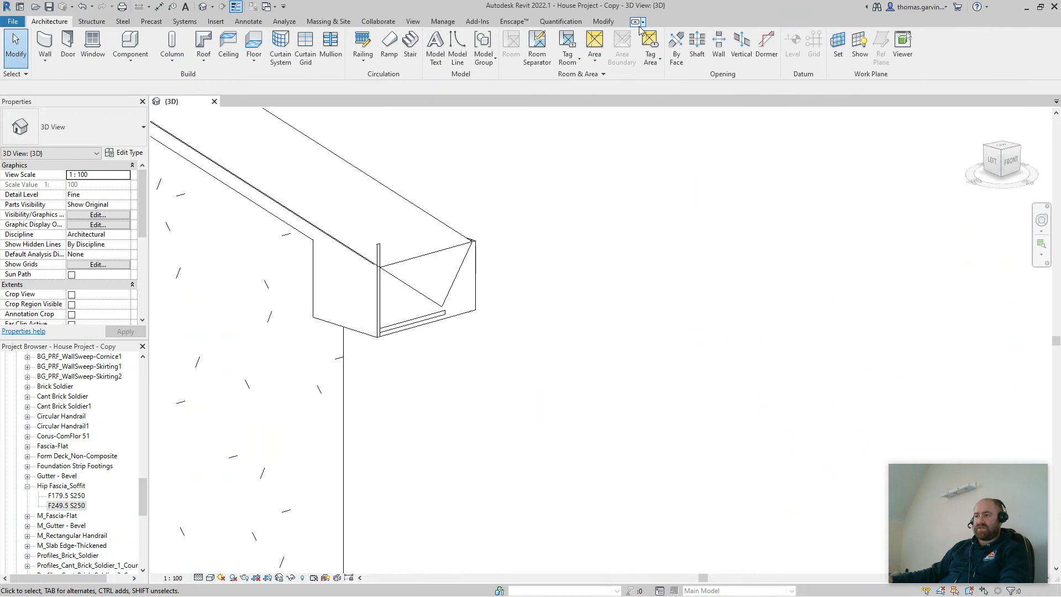
click(603, 21)
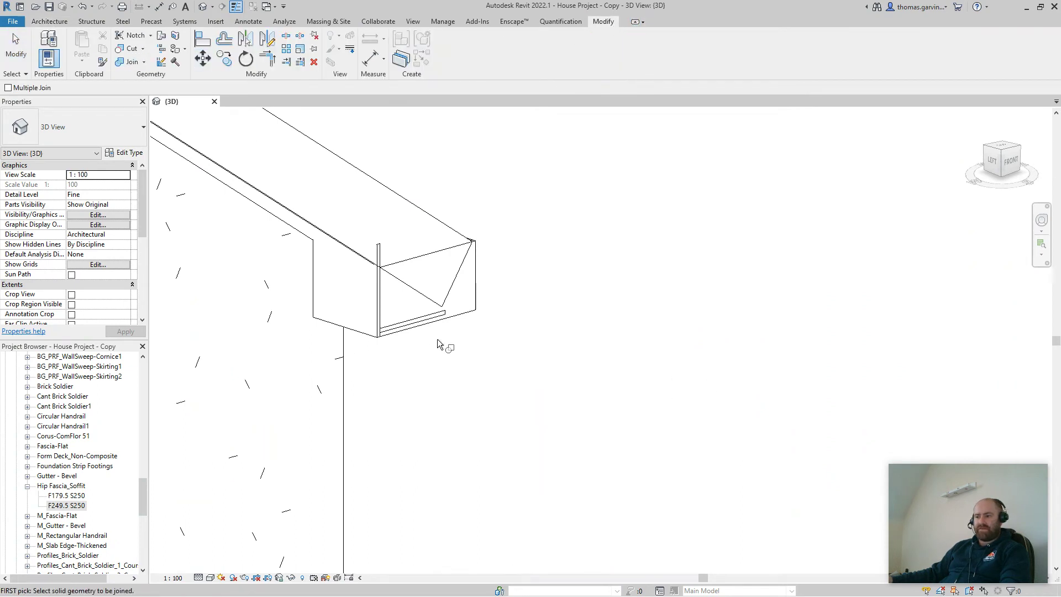
click(407, 332)
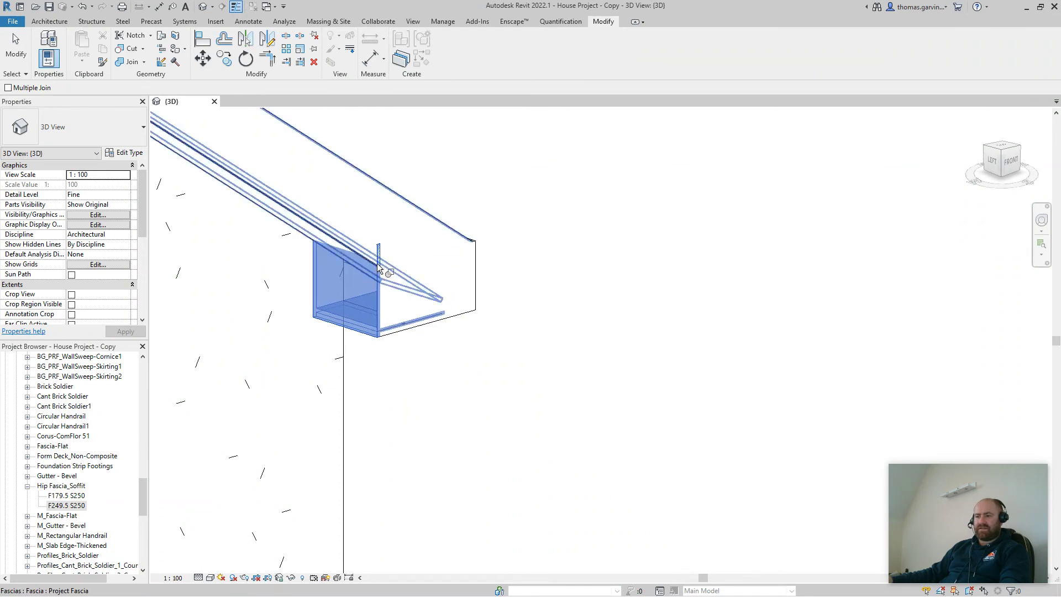
click(417, 215)
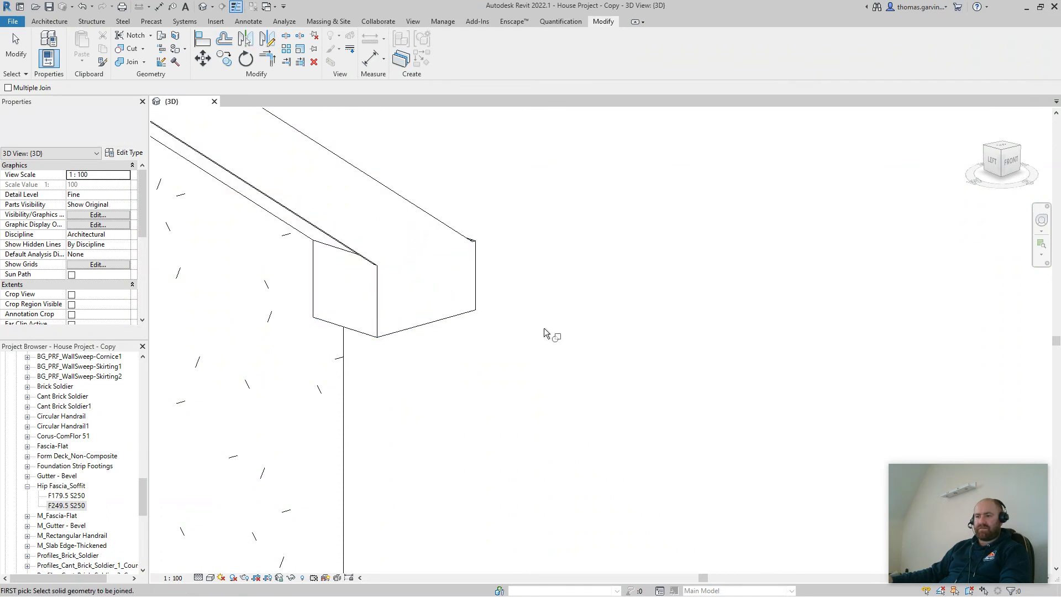
- At the gable's other eaves corner, join the return fascia, the Project Fascia 2 side piece and the sloping gable fascia
shift+middle_drag(552, 334, 474, 367)
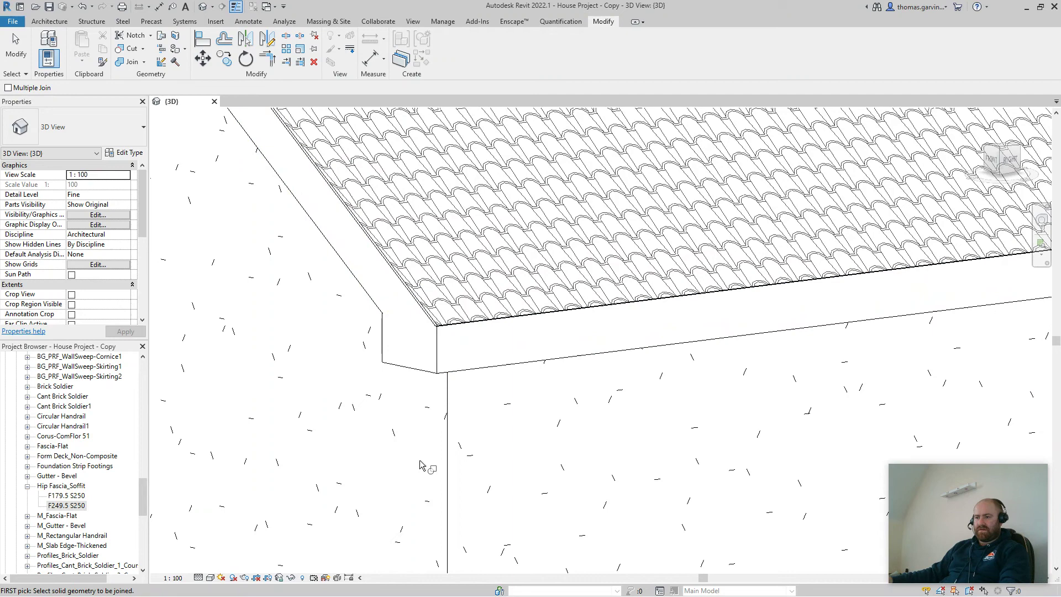
shift+middle_drag(420, 466, 523, 409)
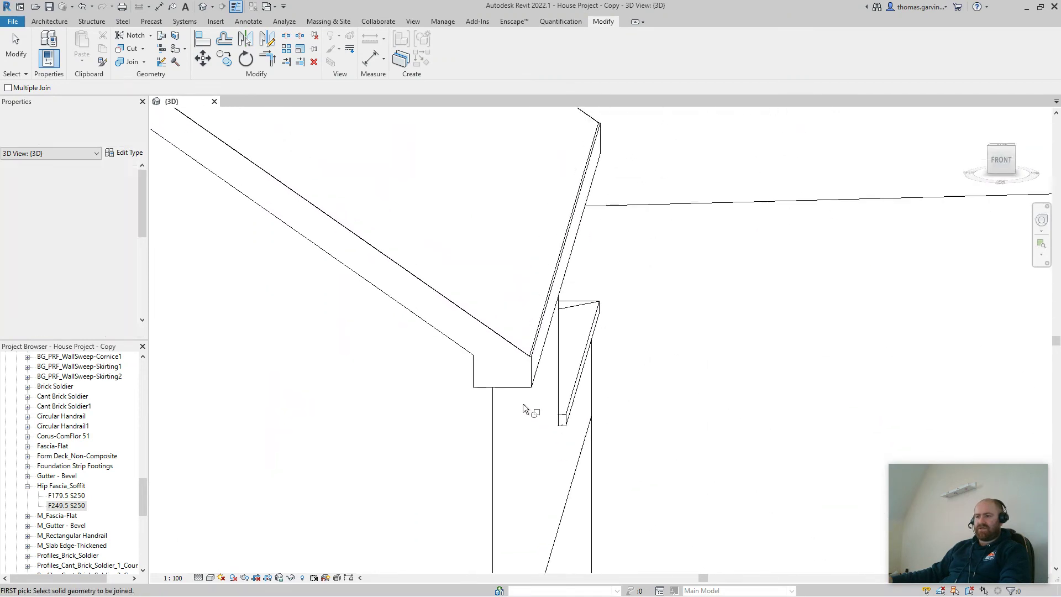
scroll(523, 407, down, 2)
scroll(496, 405, down, 3)
middle_drag(431, 405, 811, 388)
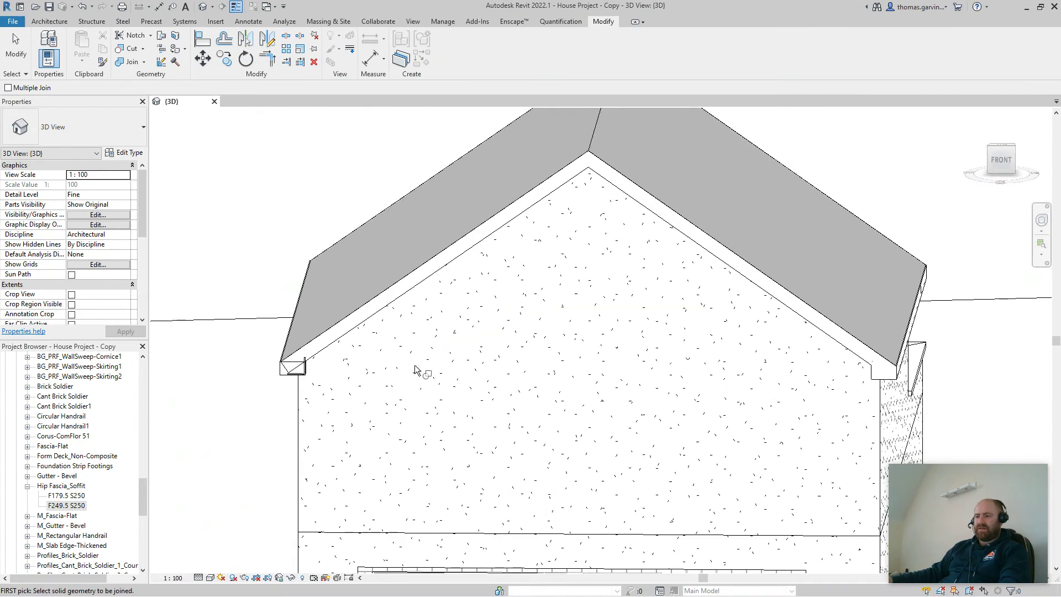
scroll(281, 370, up, 2)
shift+middle_drag(486, 412, 416, 427)
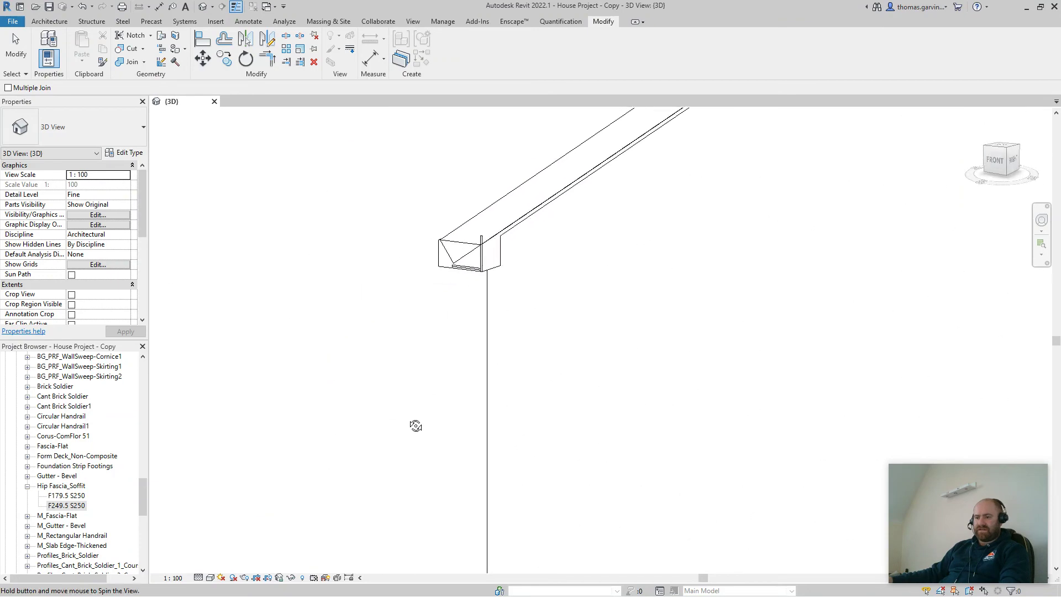
scroll(543, 247, up, 2)
scroll(478, 244, up, 2)
shift+middle_drag(598, 320, 587, 317)
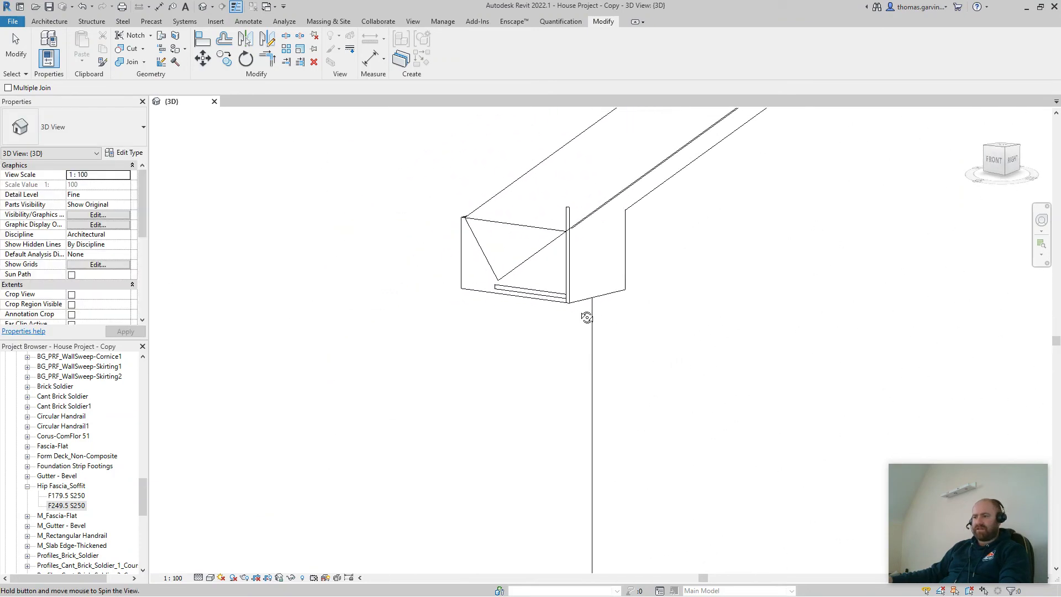
middle_drag(668, 248, 607, 286)
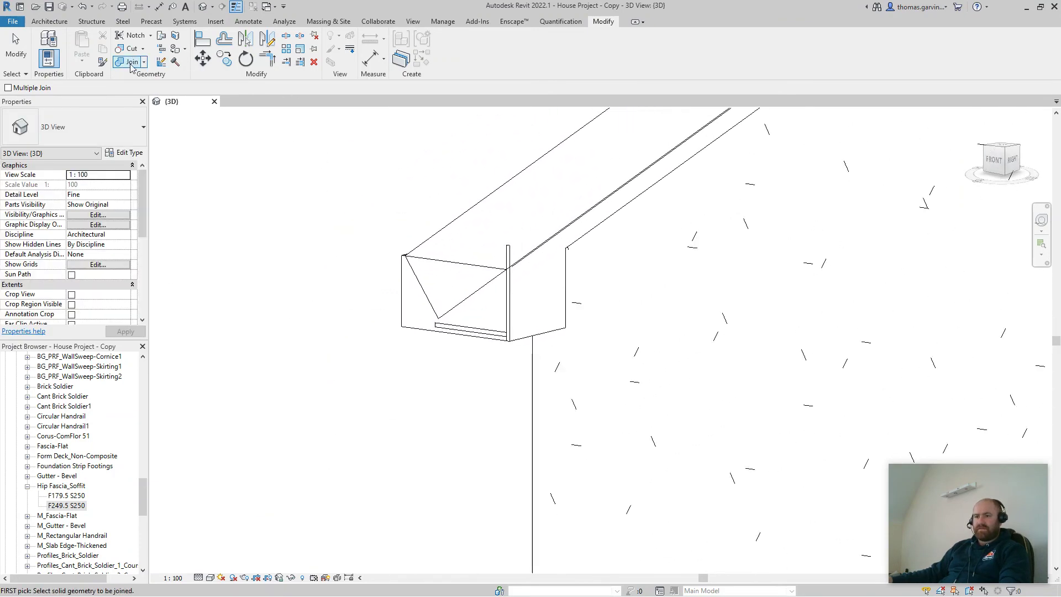
click(405, 313)
click(497, 328)
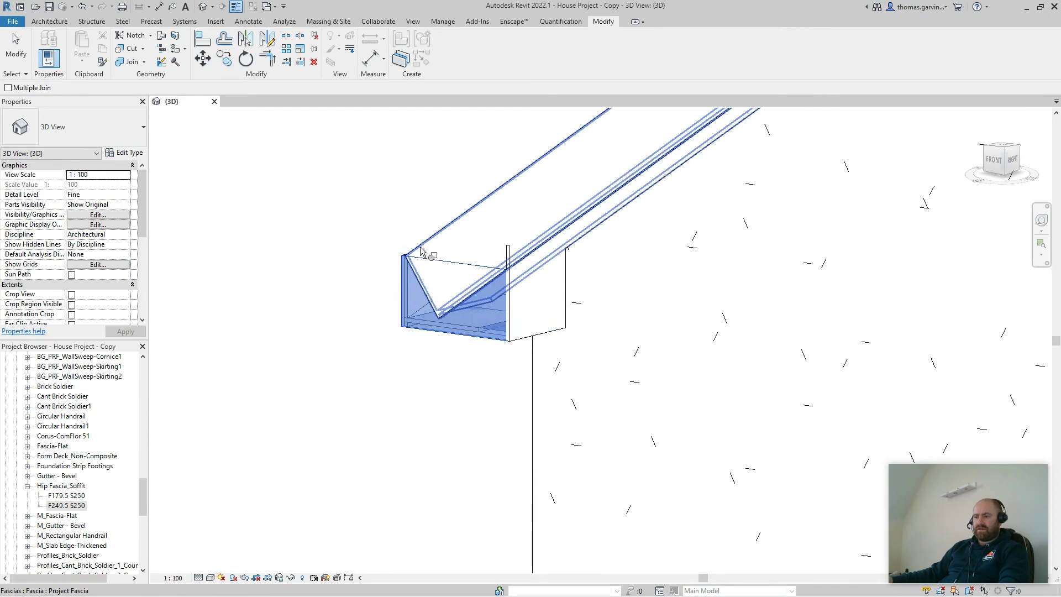
click(508, 312)
click(513, 260)
- On the outer side of the same corner, join the overlapping return fascia with the long horizontal eaves fascia
scroll(442, 369, down, 6)
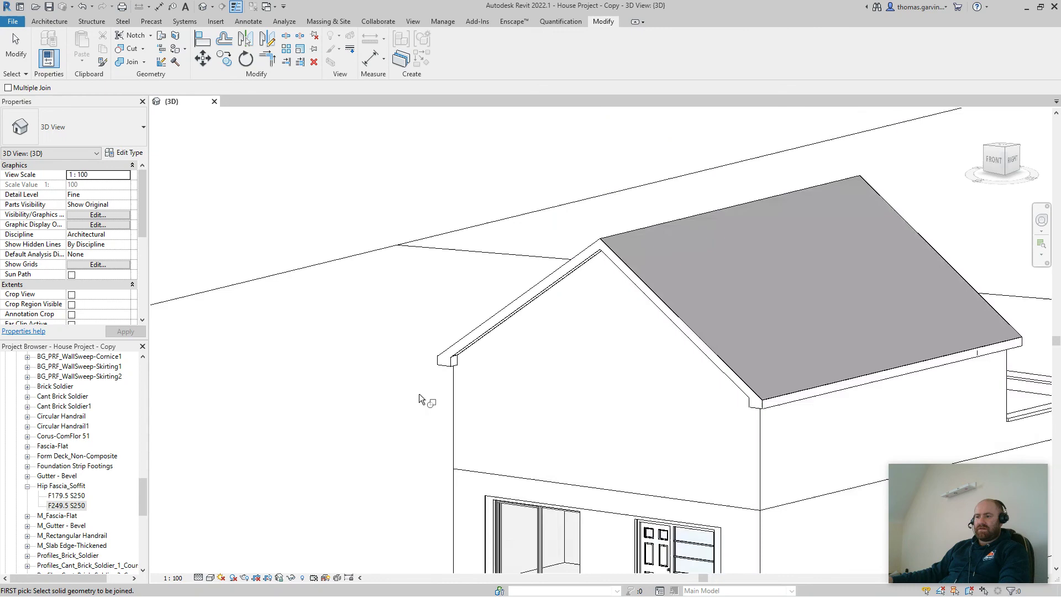
shift+middle_drag(419, 394, 669, 433)
scroll(459, 487, up, 6)
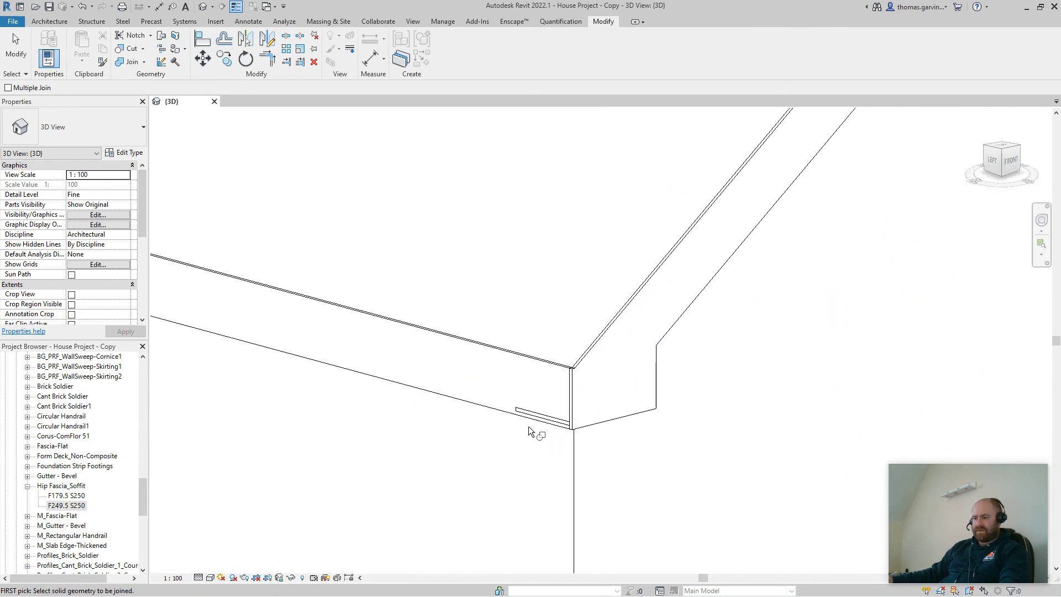
scroll(530, 428, down, 5)
click(534, 429)
click(539, 445)
scroll(592, 445, up, 5)
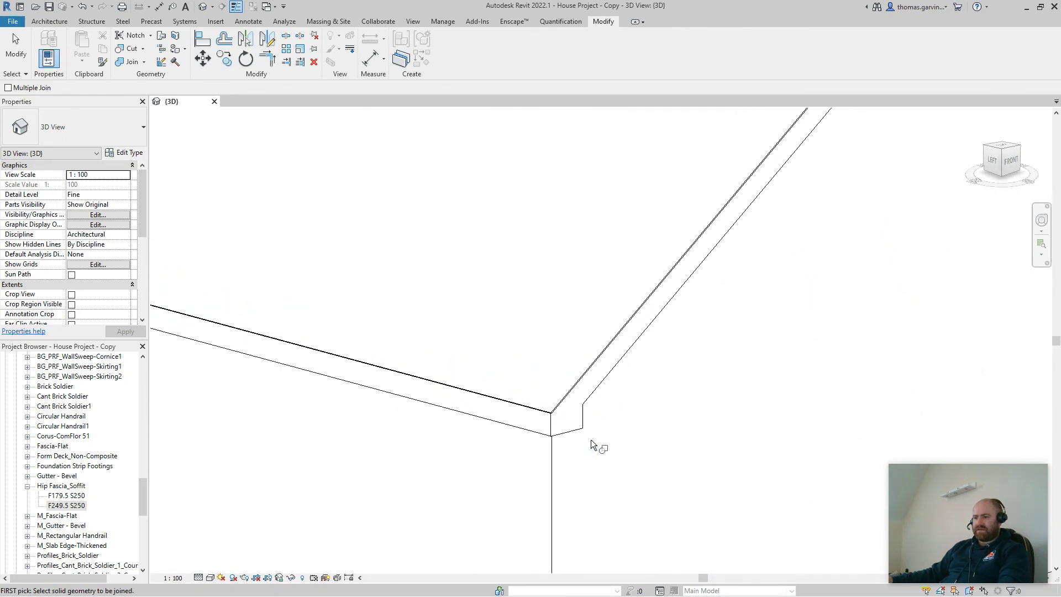
key(Escape)
scroll(592, 445, down, 5)
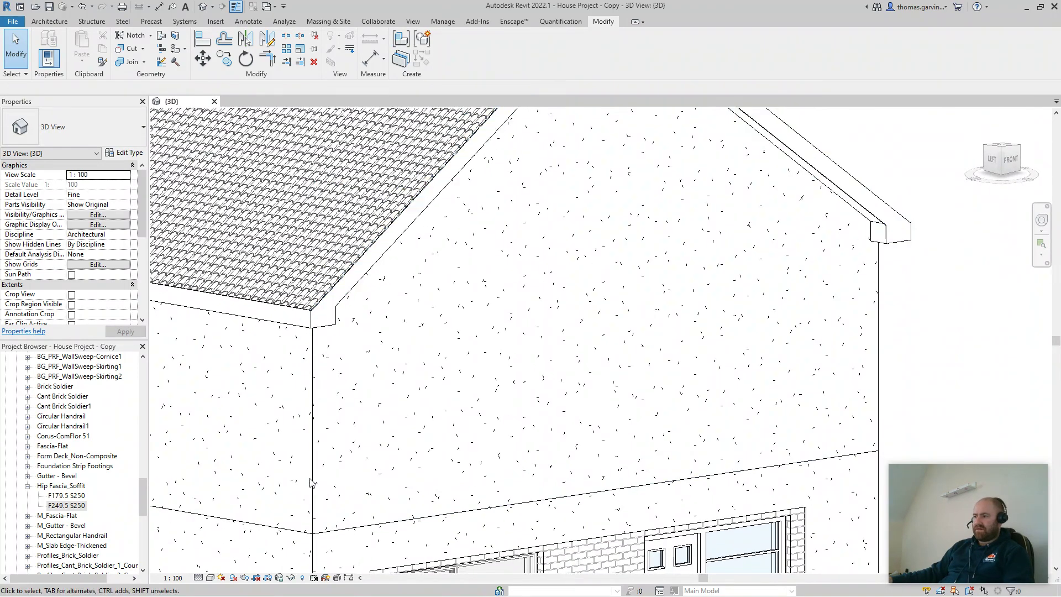
scroll(874, 237, down, 1)
middle_drag(811, 300, 779, 384)
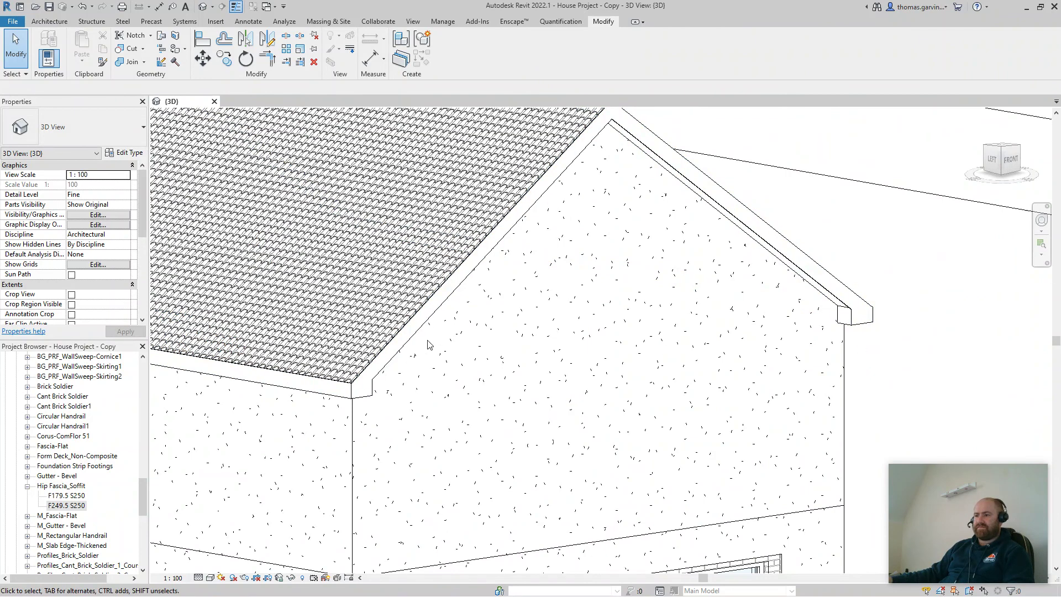